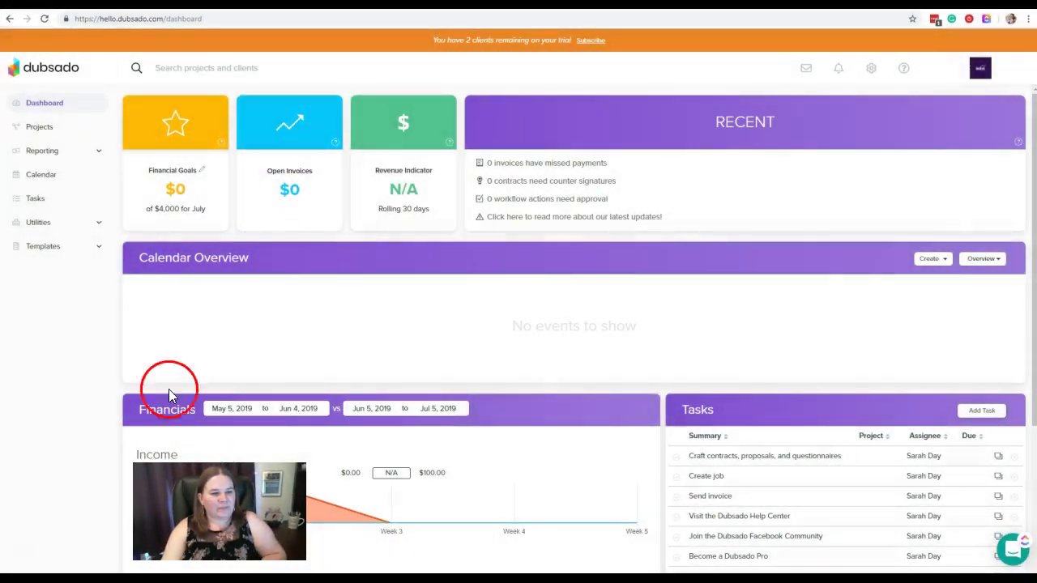
Open the Time Tracker utility.
click(99, 226)
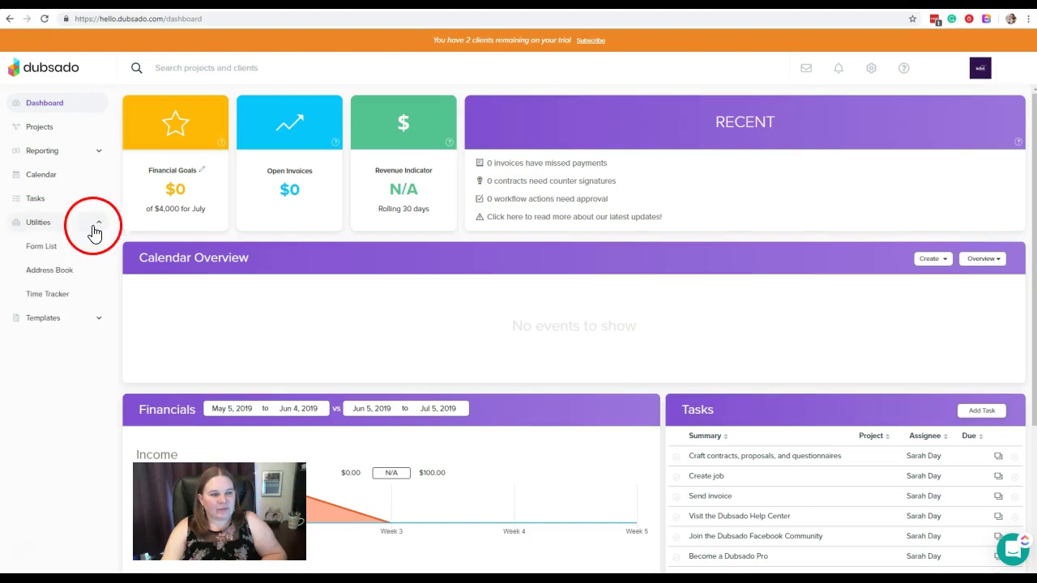
click(63, 298)
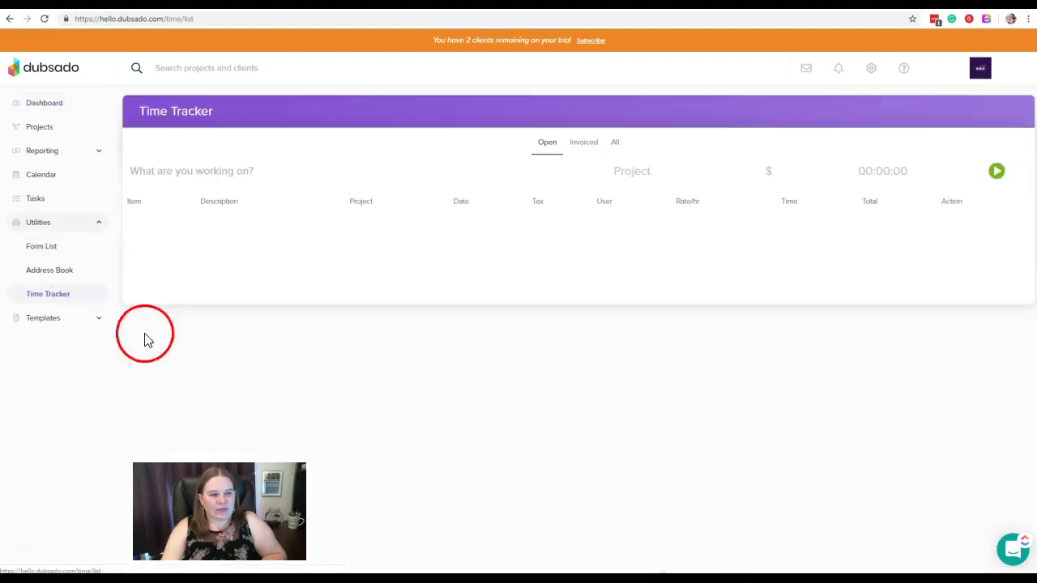
click(267, 365)
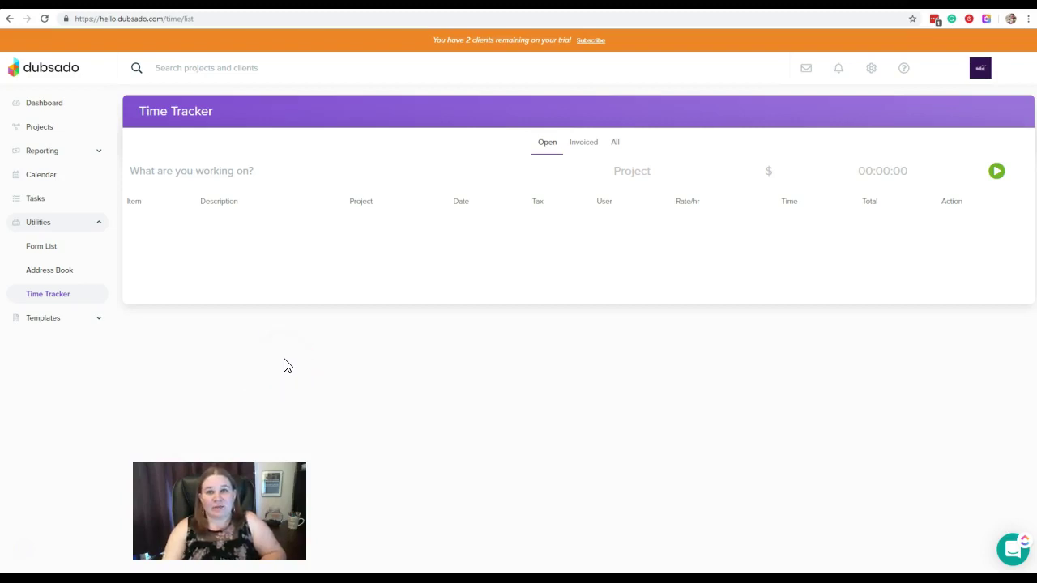
click(311, 346)
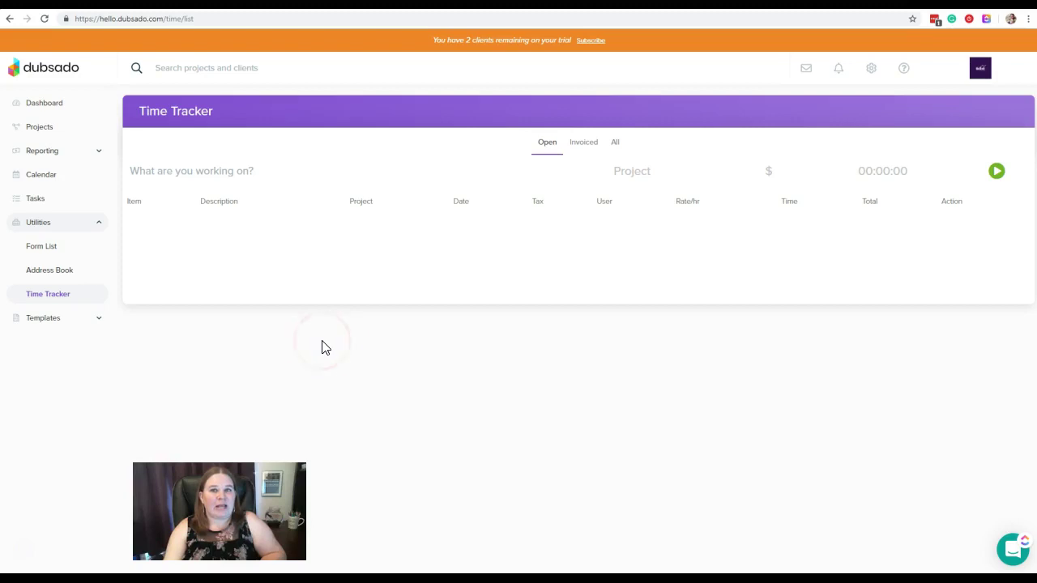
View the invoiced time entries, all entries, and the open ones in turn.
mouse_move(323, 348)
mouse_down()
mouse_move(352, 289)
mouse_move(288, 259)
mouse_move(475, 271)
mouse_move(549, 148)
mouse_move(548, 170)
mouse_move(438, 240)
mouse_move(588, 244)
mouse_up()
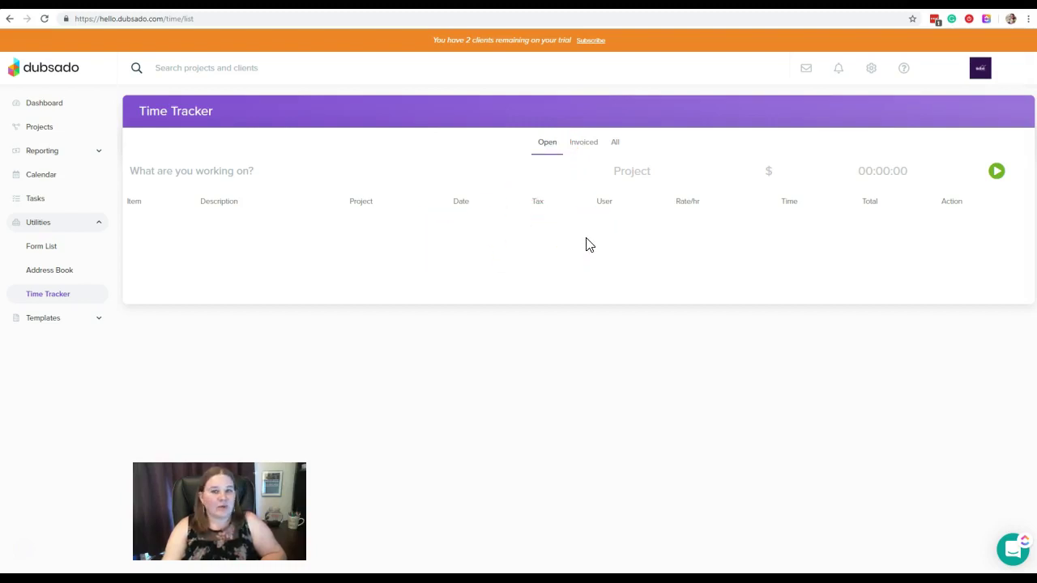
mouse_move(587, 245)
mouse_down()
mouse_move(584, 173)
mouse_move(570, 143)
mouse_move(584, 150)
mouse_up()
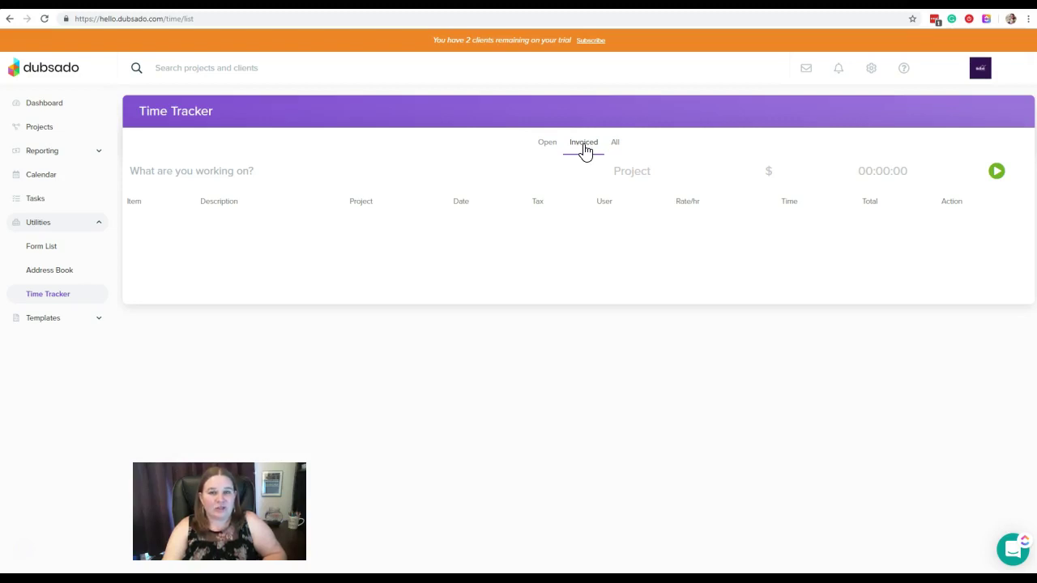
click(616, 144)
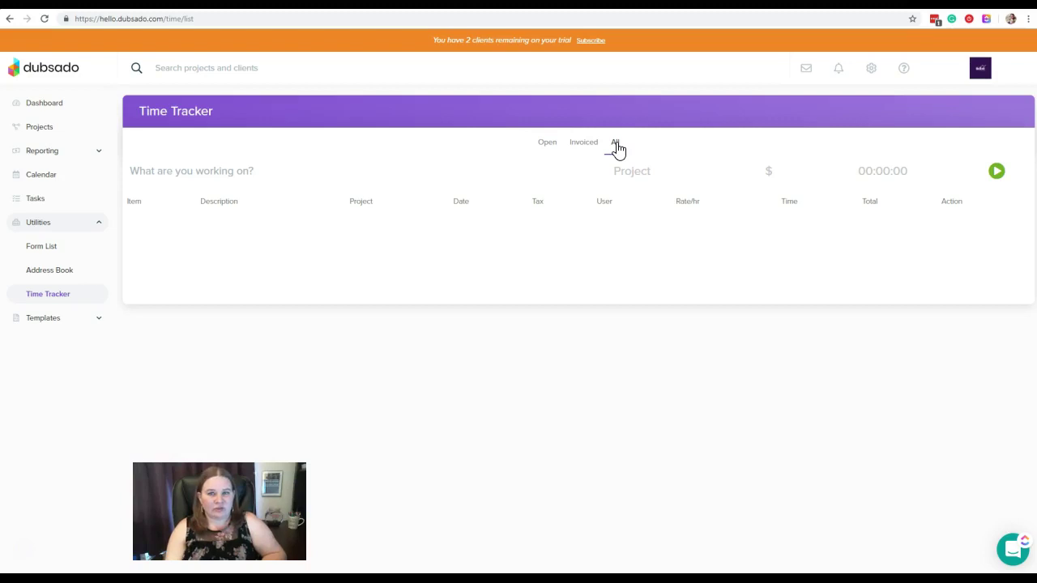
click(547, 146)
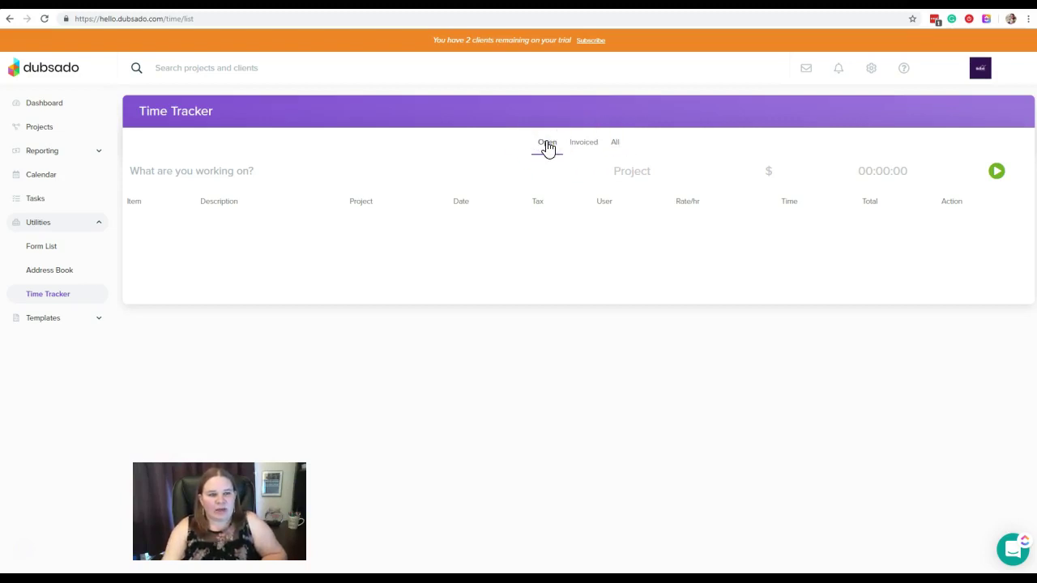
click(537, 156)
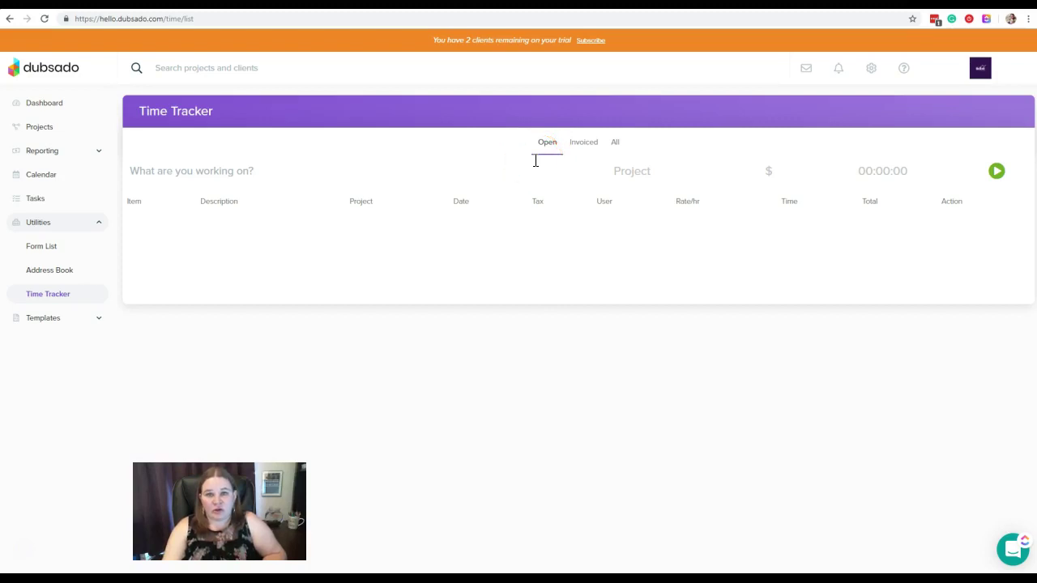
Name the new time entry "Account Setup" and assign it to the project Sample Job Name.
click(170, 173)
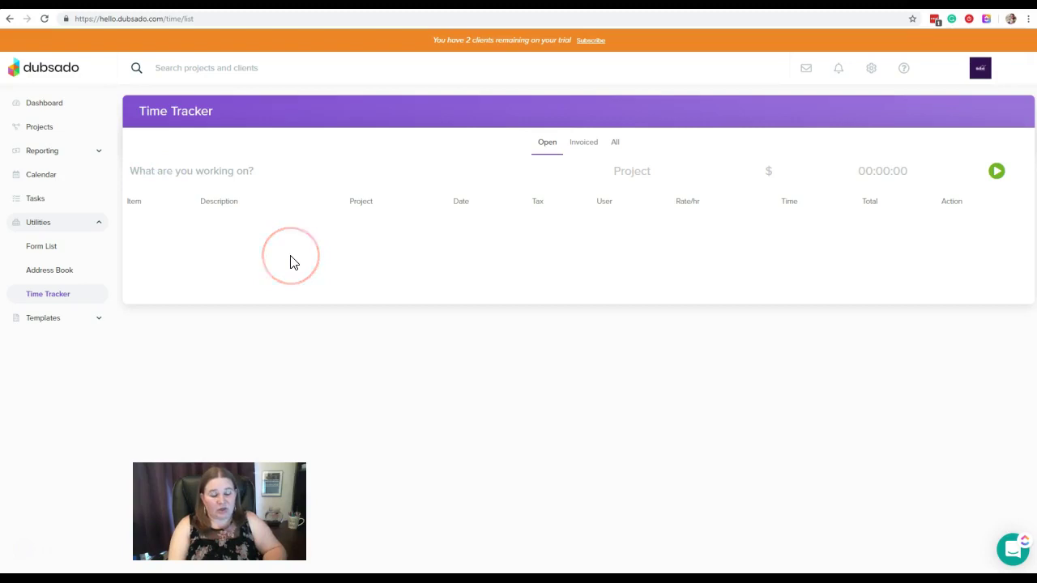
text(Account Setup)
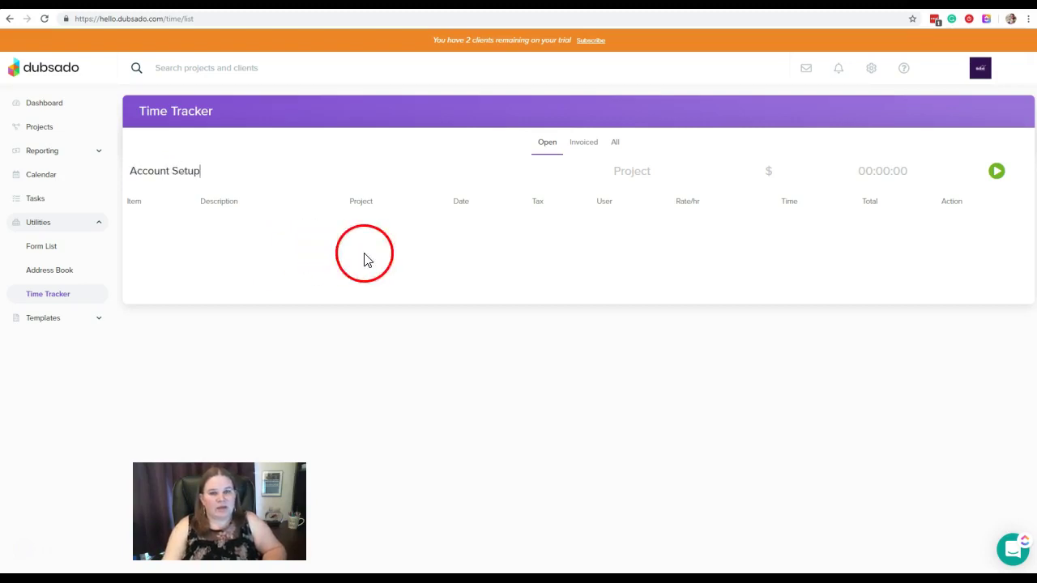
click(635, 177)
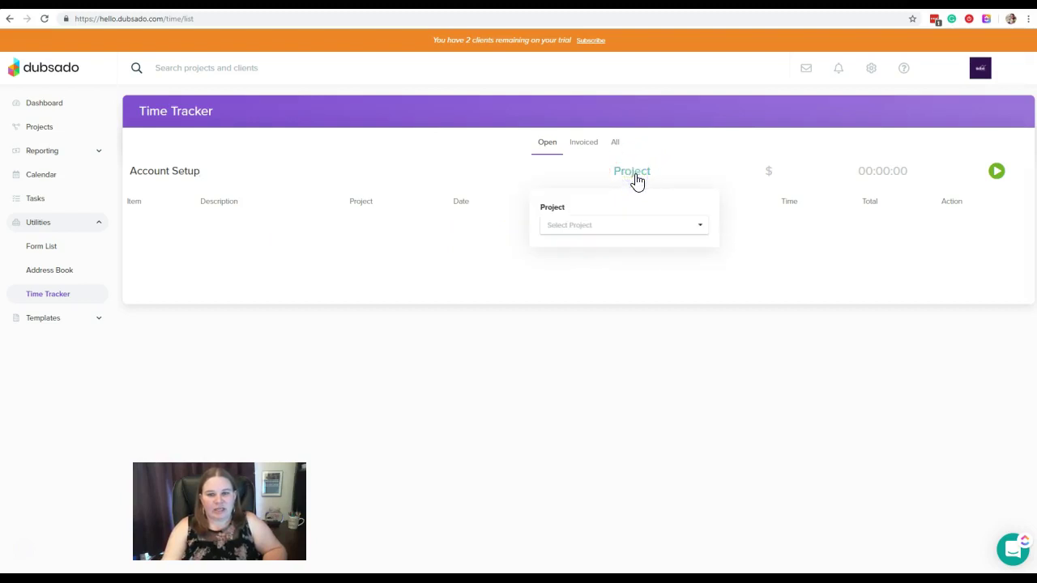
click(581, 230)
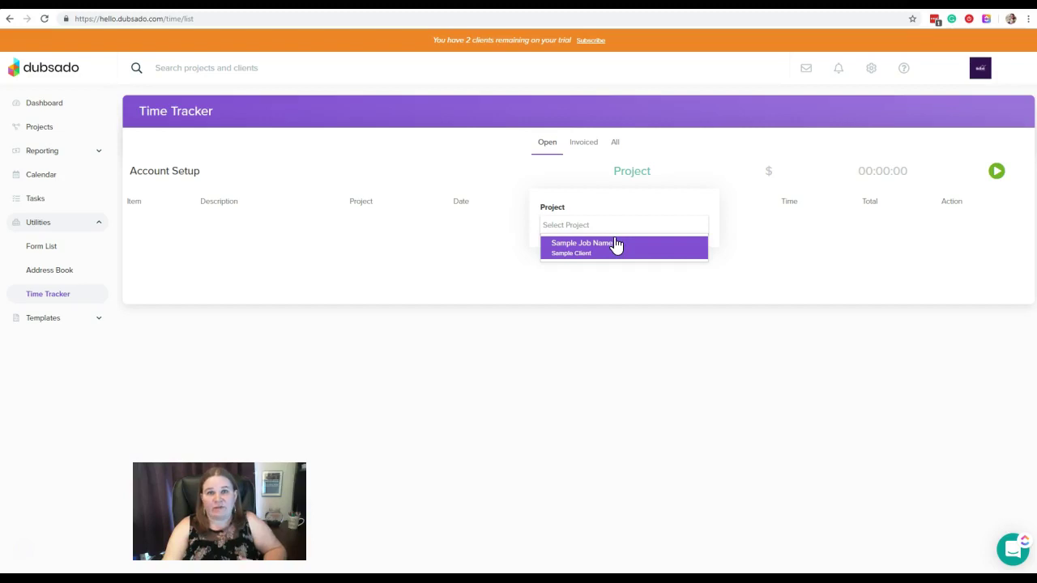
click(612, 258)
click(575, 258)
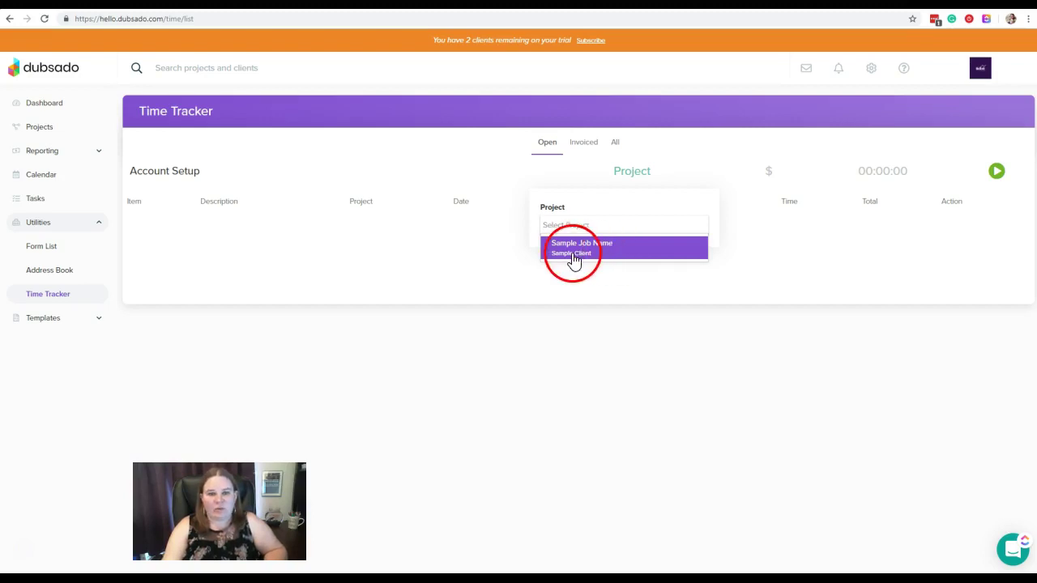
click(617, 257)
click(611, 248)
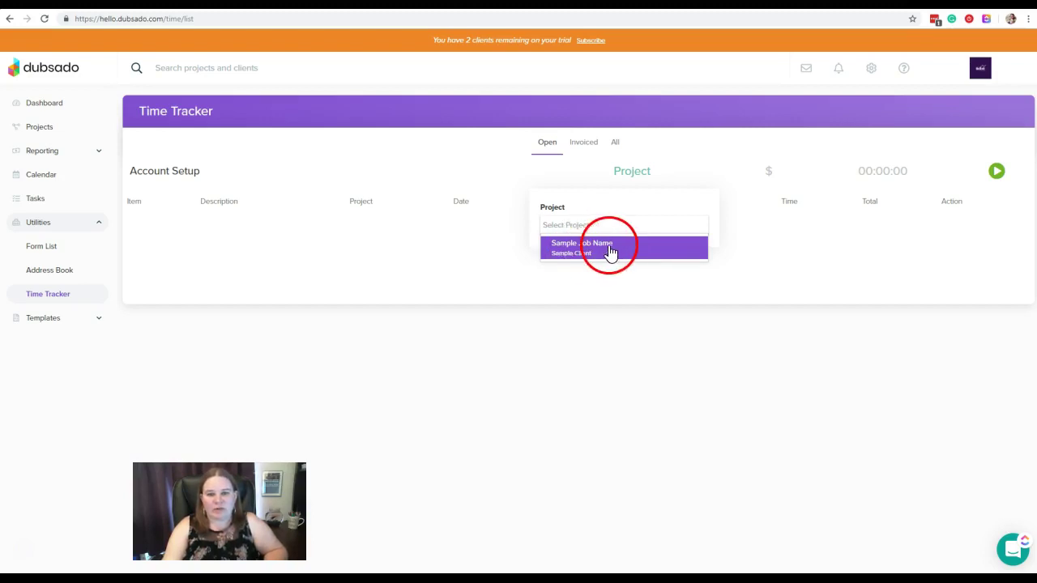
click(611, 253)
click(644, 215)
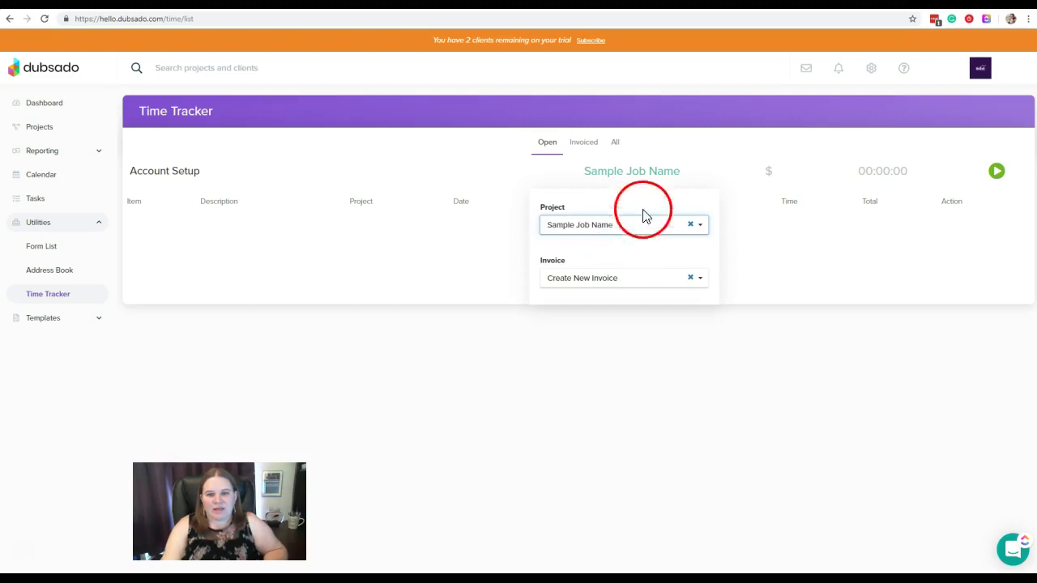
click(613, 192)
click(569, 223)
click(632, 226)
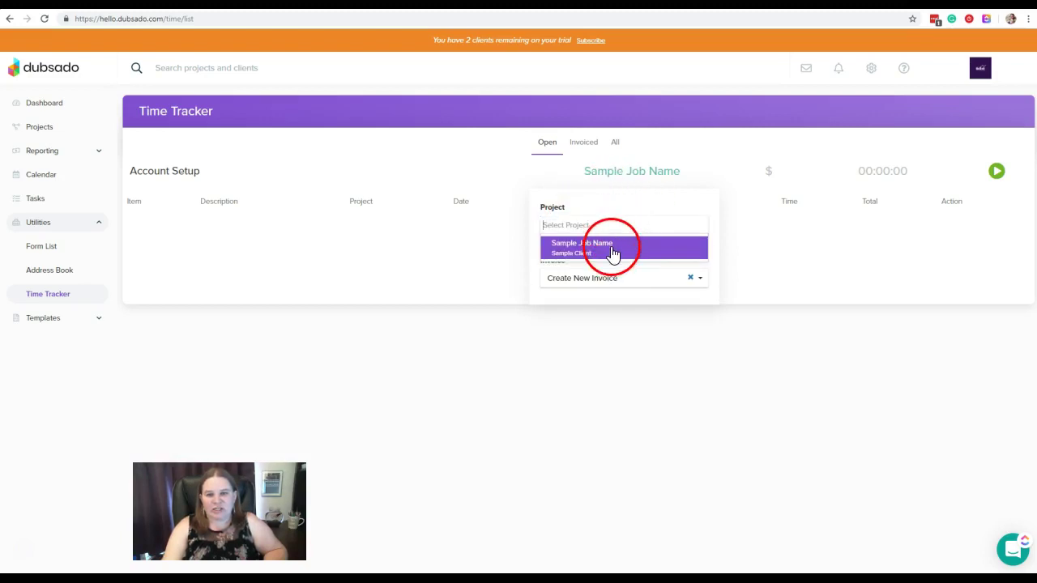
click(613, 254)
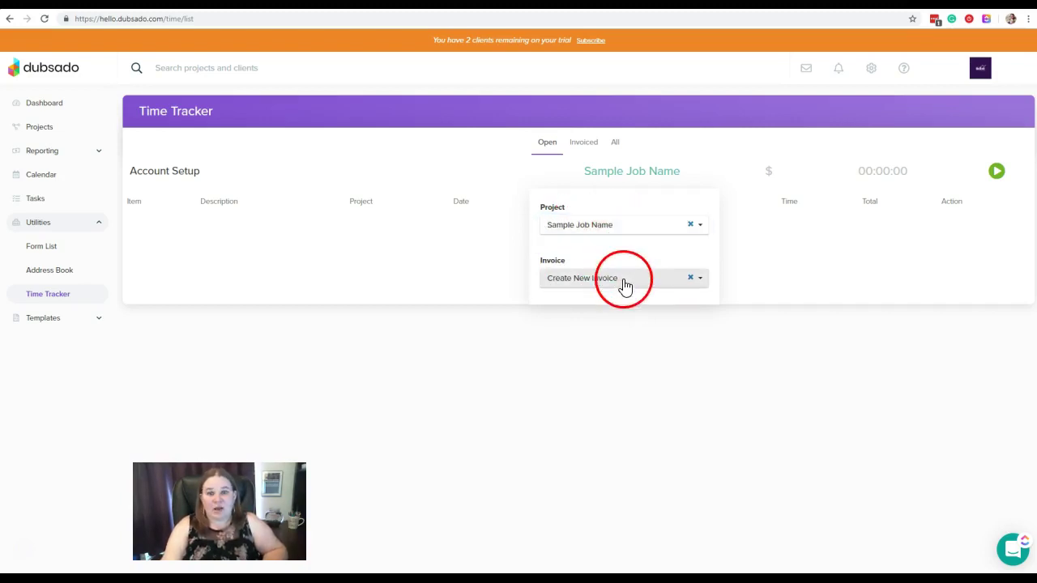
Clear the time entry's invoice choice and select Create New Invoice for it again.
click(690, 278)
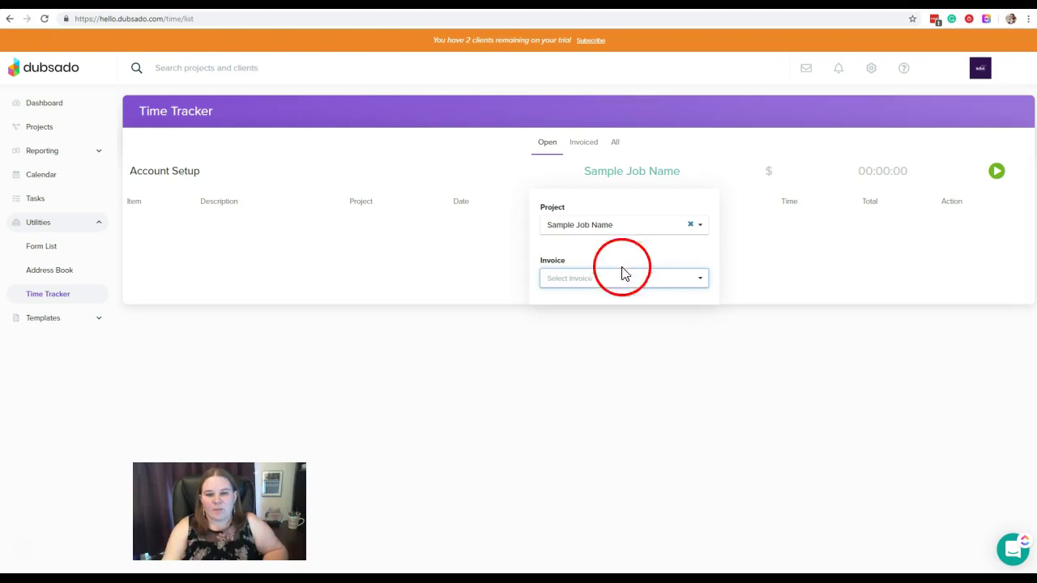
click(616, 278)
click(594, 299)
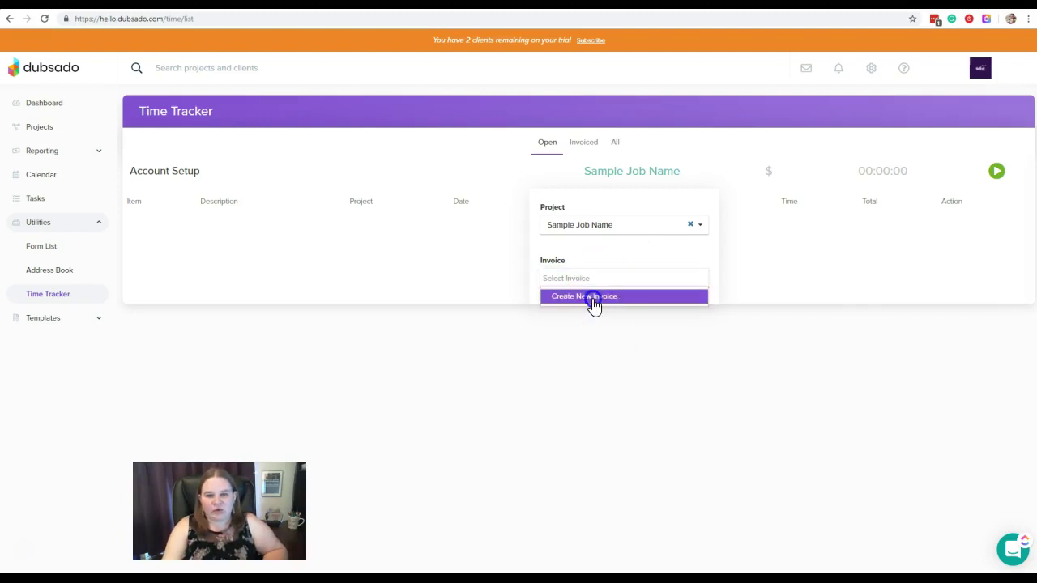
click(596, 298)
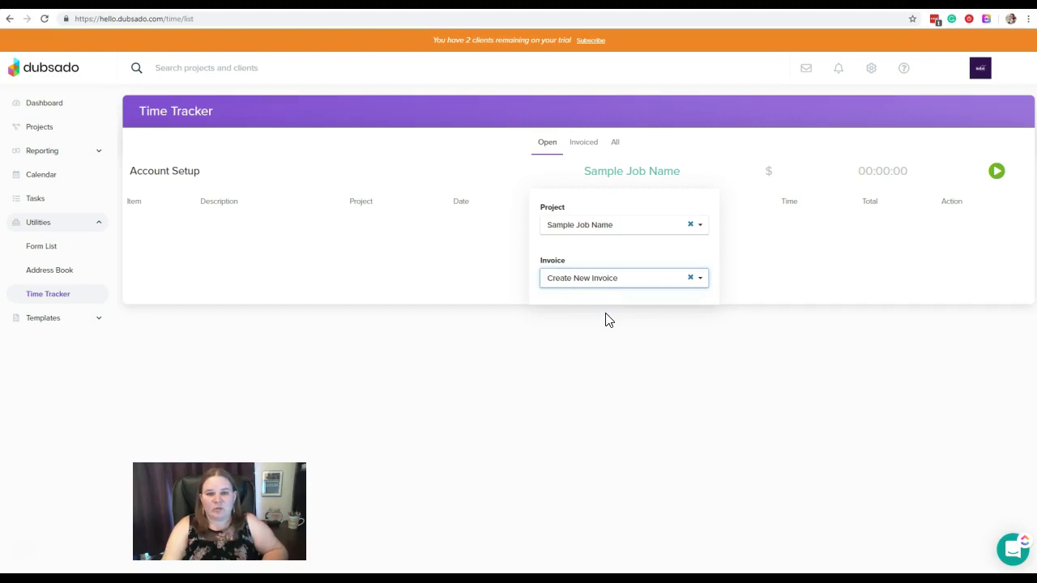
click(636, 322)
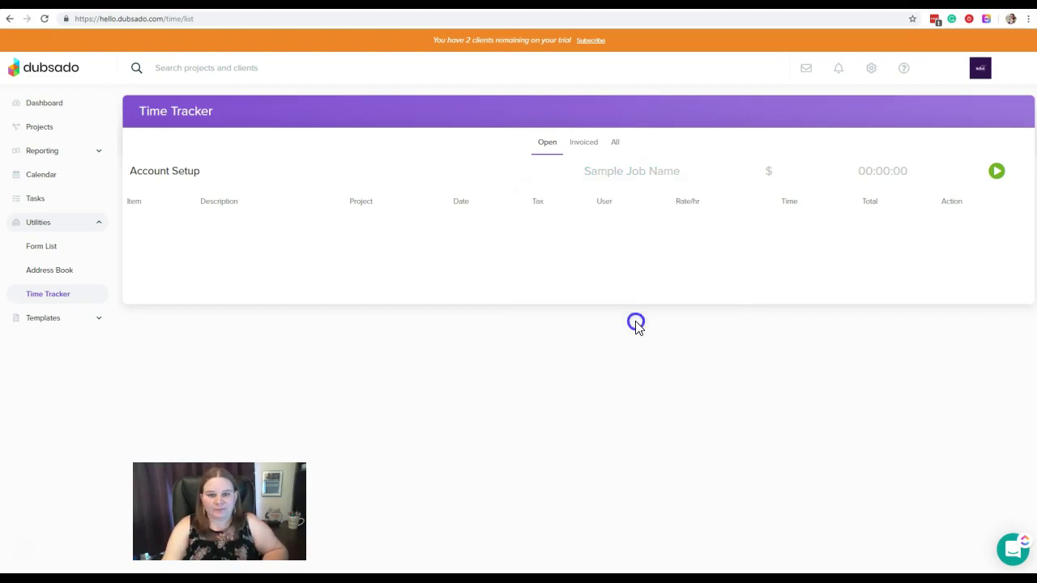
Give the time entry the description "Hourly Rate for Account Setup" and an hourly rate of 40.
click(688, 233)
click(720, 180)
click(775, 173)
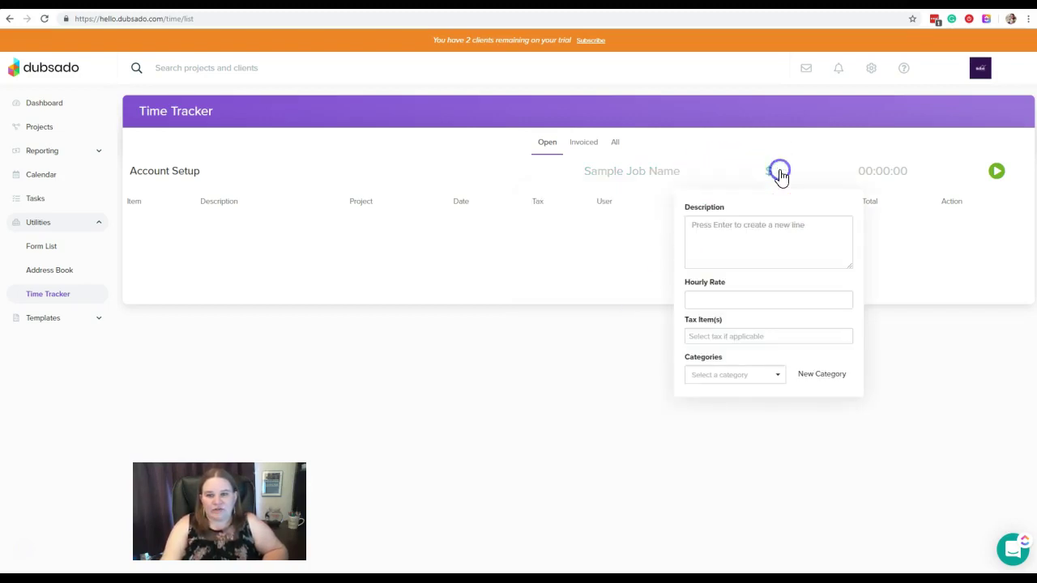
click(739, 234)
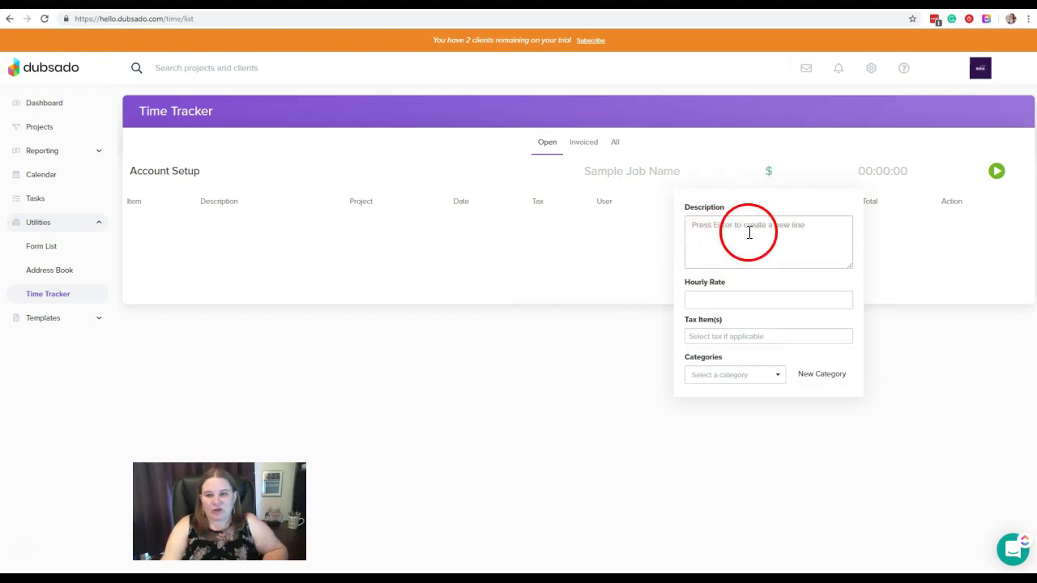
click(748, 231)
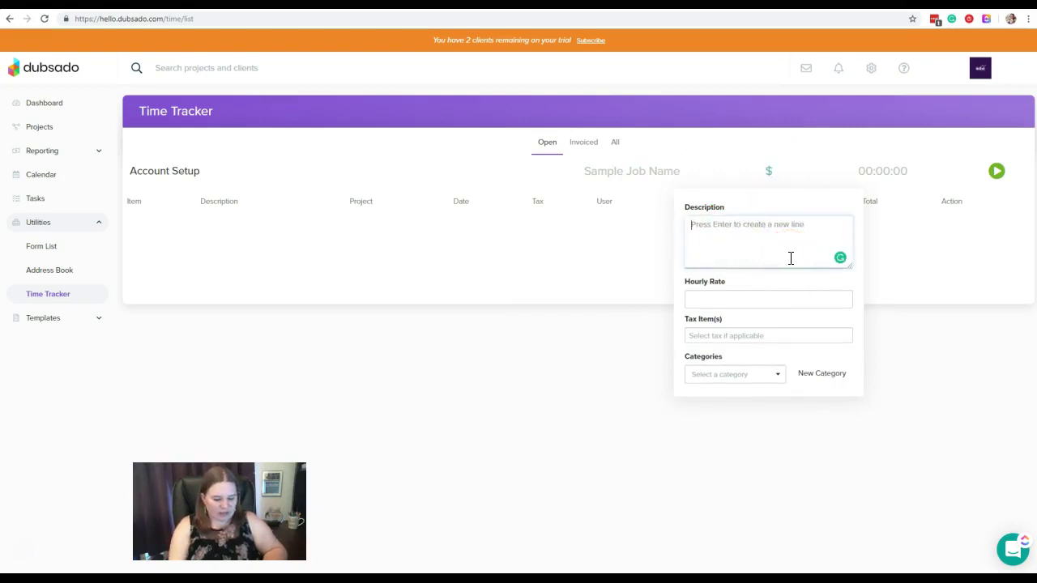
text(Hourly Rate for Account Setup)
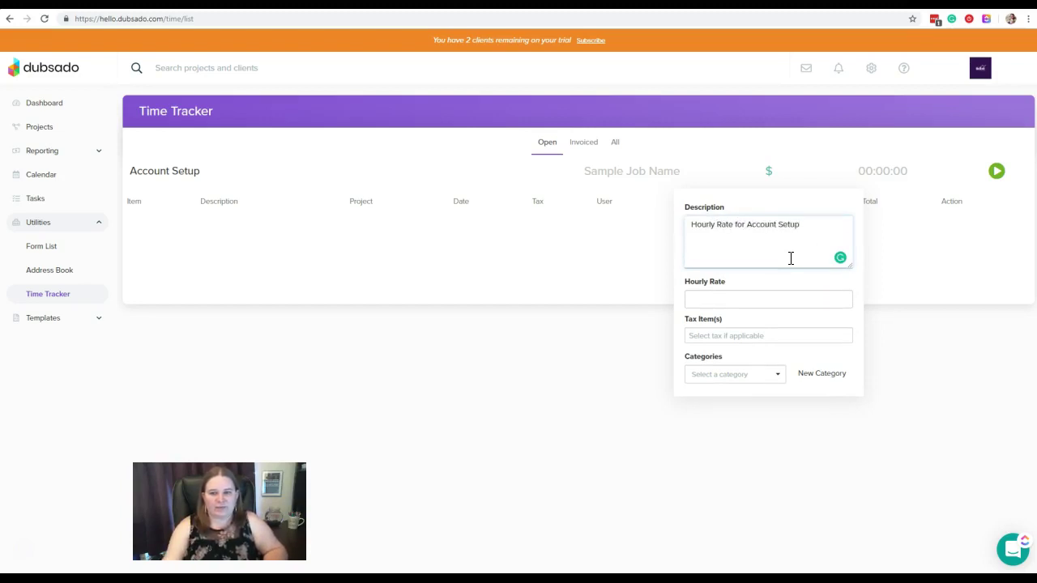
click(769, 298)
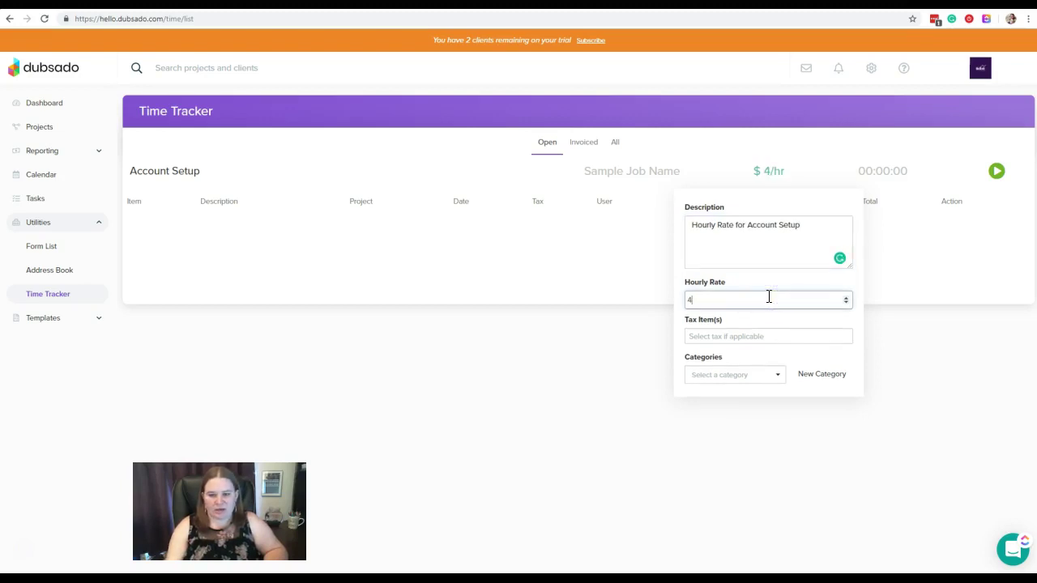
click(765, 299)
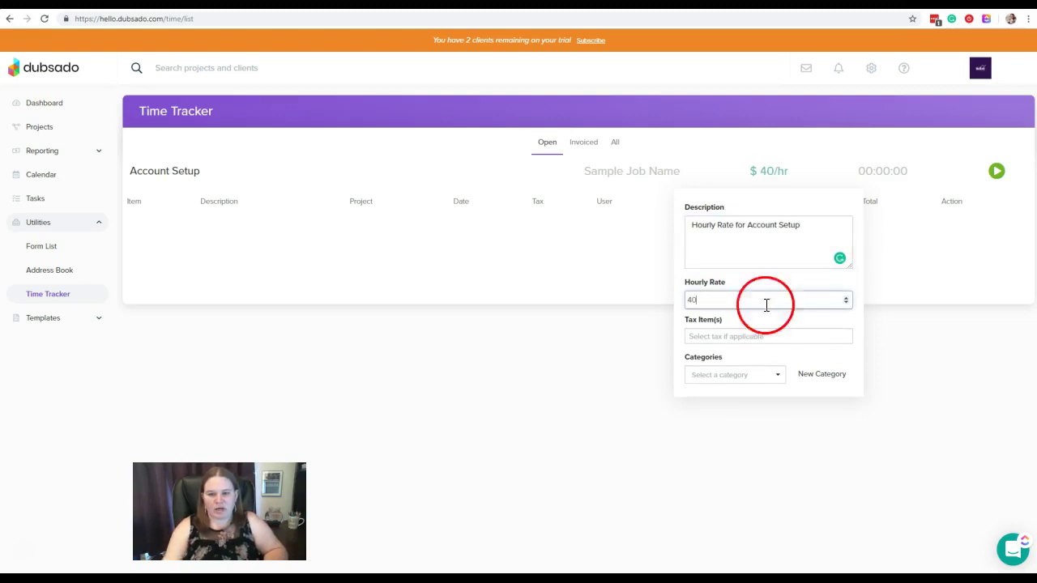
Check the tax item and category options for the time entry, and close its rate details.
click(738, 337)
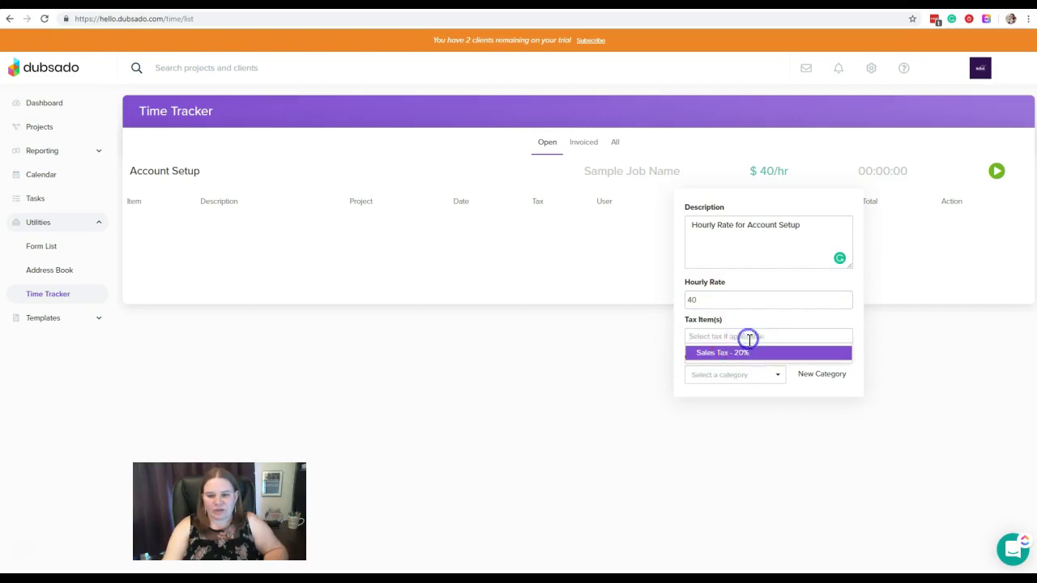
click(729, 373)
drag(729, 374, 799, 434)
click(759, 395)
click(835, 328)
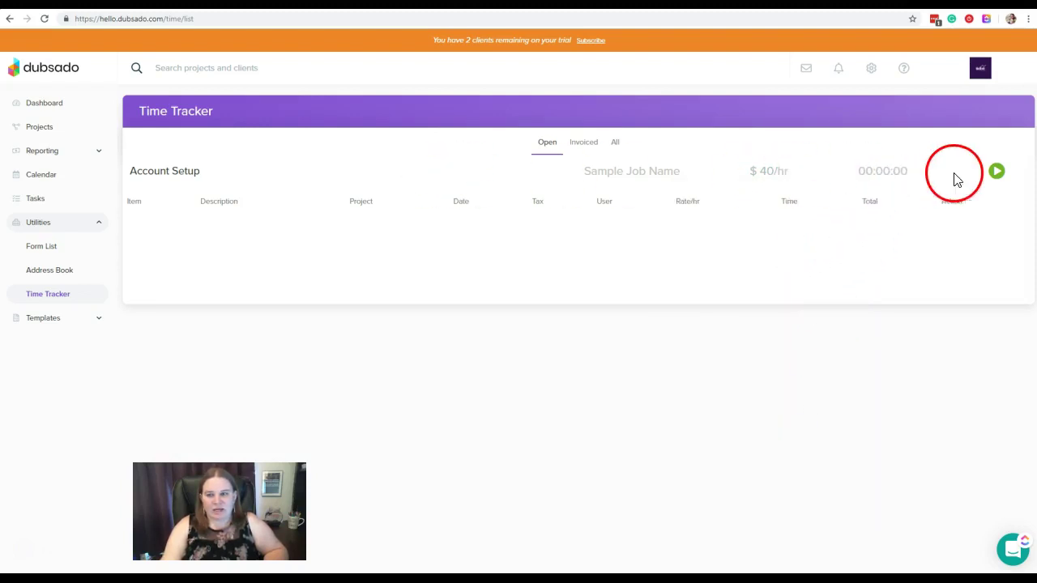
Start the timer for the Account Setup entry and review its project, date and user details.
click(996, 174)
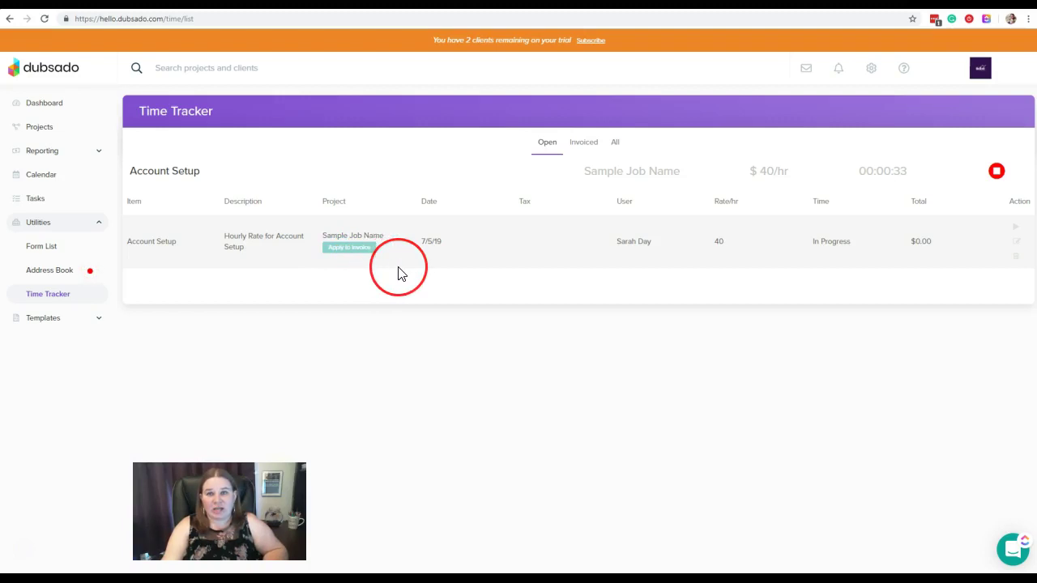
drag(385, 269, 350, 260)
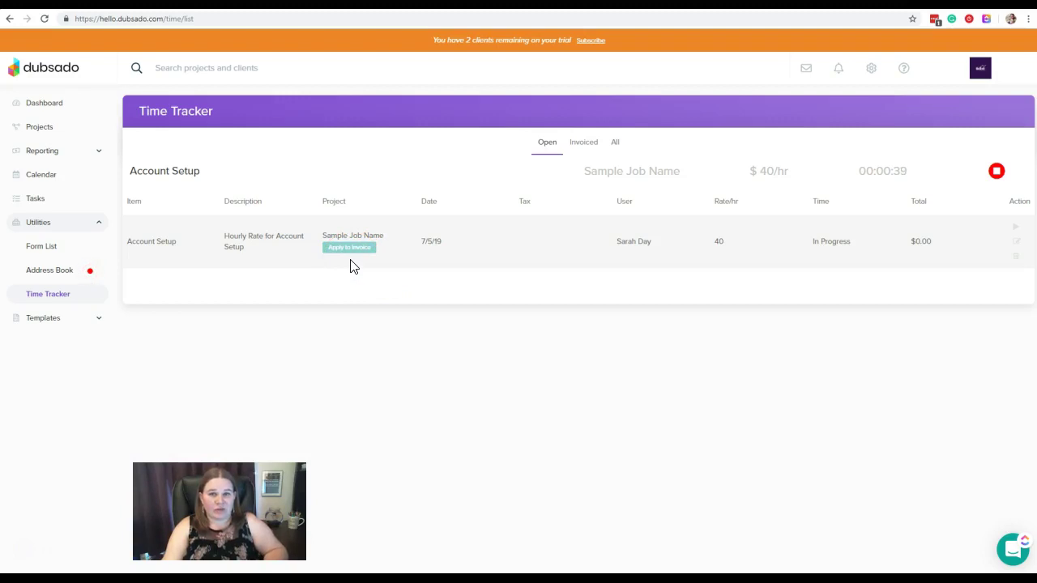
click(354, 258)
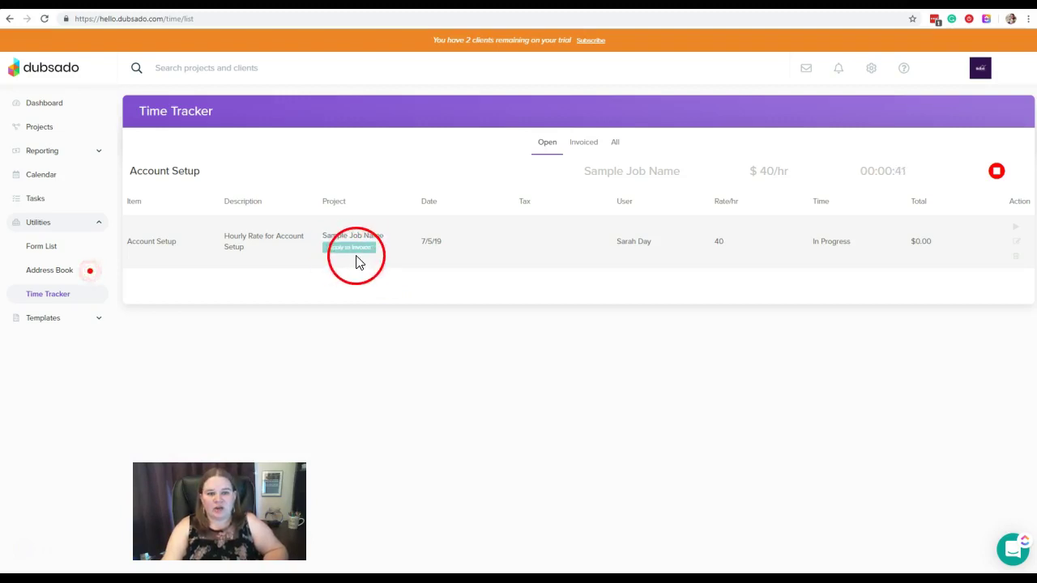
mouse_move(356, 257)
mouse_down()
mouse_move(440, 206)
mouse_move(438, 268)
mouse_up()
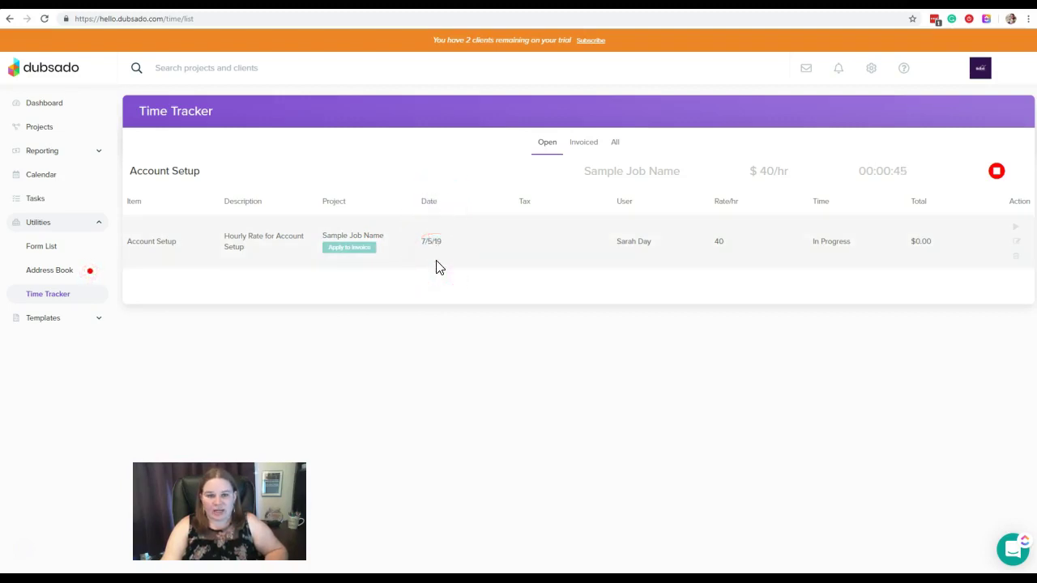
mouse_move(571, 261)
mouse_down()
mouse_move(546, 254)
mouse_move(527, 281)
mouse_move(527, 241)
mouse_move(531, 261)
mouse_move(808, 169)
mouse_move(699, 219)
mouse_move(528, 250)
mouse_move(634, 284)
mouse_move(636, 238)
mouse_move(636, 265)
mouse_up()
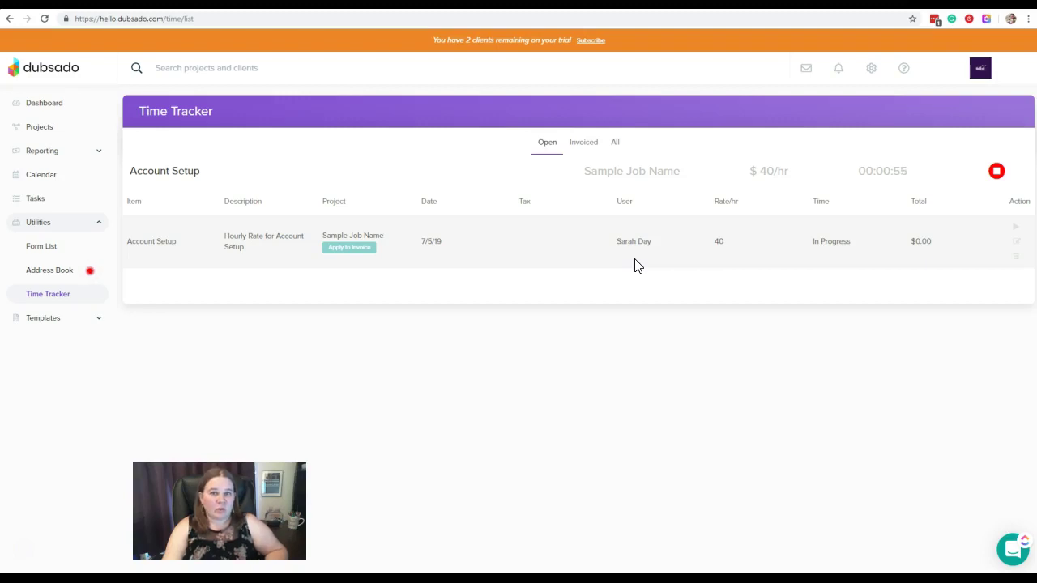
Review the running Account Setup entry's time and total.
mouse_move(637, 265)
mouse_down()
mouse_move(634, 256)
mouse_move(672, 268)
mouse_move(700, 248)
mouse_move(818, 280)
mouse_move(834, 222)
mouse_move(832, 254)
mouse_move(837, 267)
mouse_move(845, 260)
mouse_up()
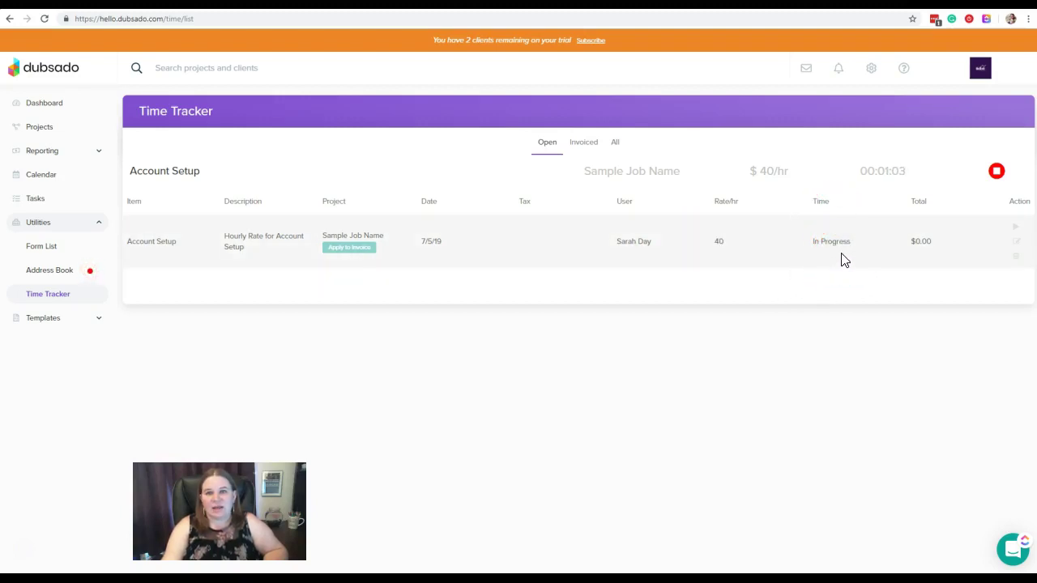
mouse_move(933, 160)
mouse_down()
mouse_move(892, 186)
mouse_move(869, 273)
mouse_move(921, 234)
mouse_move(928, 254)
mouse_move(855, 268)
mouse_move(894, 272)
mouse_up()
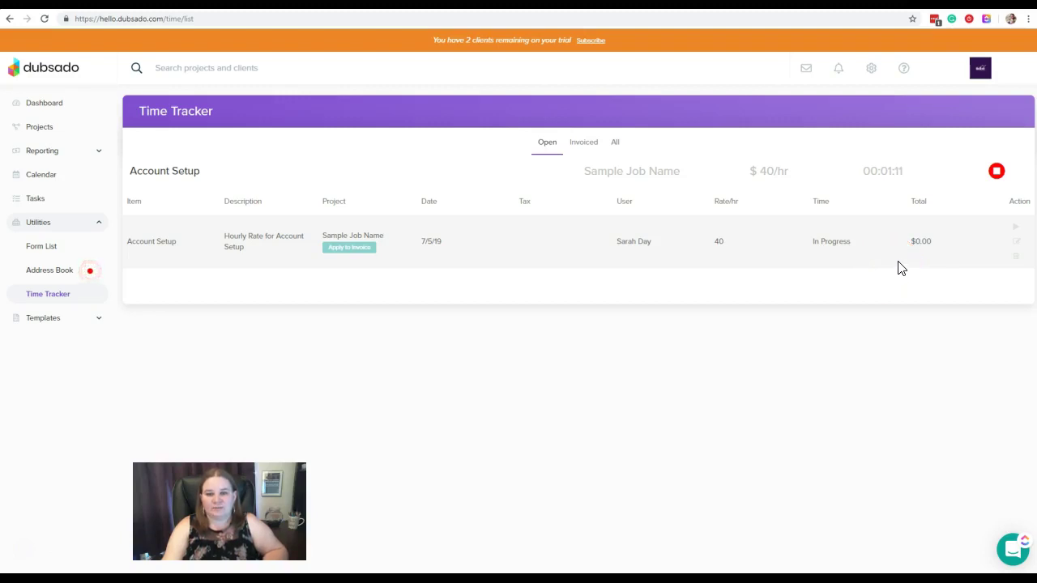
mouse_move(898, 273)
mouse_down()
mouse_move(238, 317)
mouse_move(86, 280)
mouse_move(95, 289)
mouse_move(93, 276)
mouse_move(97, 289)
mouse_move(134, 292)
mouse_move(101, 228)
mouse_up()
Look through the dashboard, projects and tasks pages while the timer runs, and return to the Time Tracker.
click(101, 228)
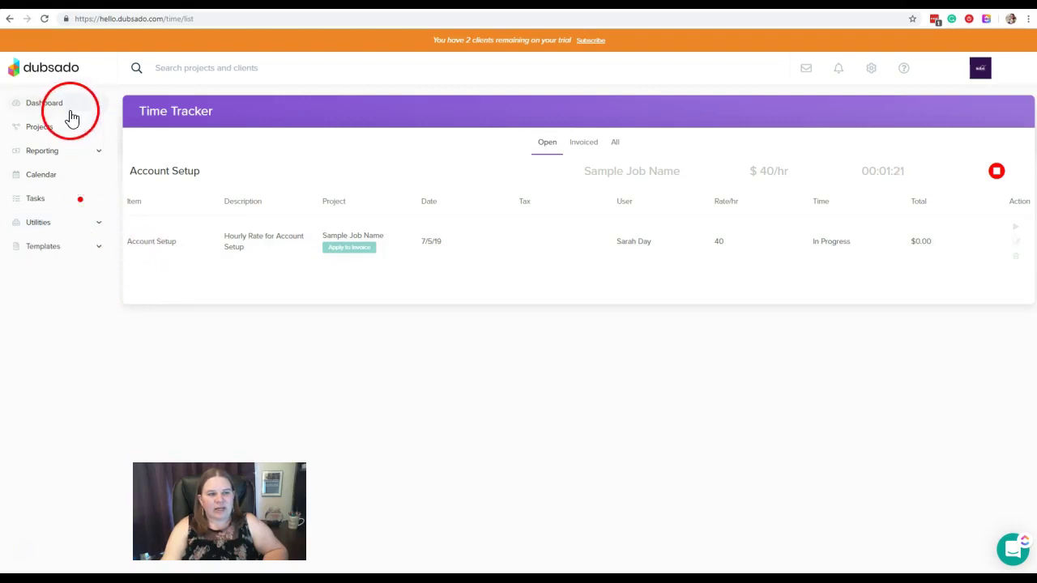
click(44, 105)
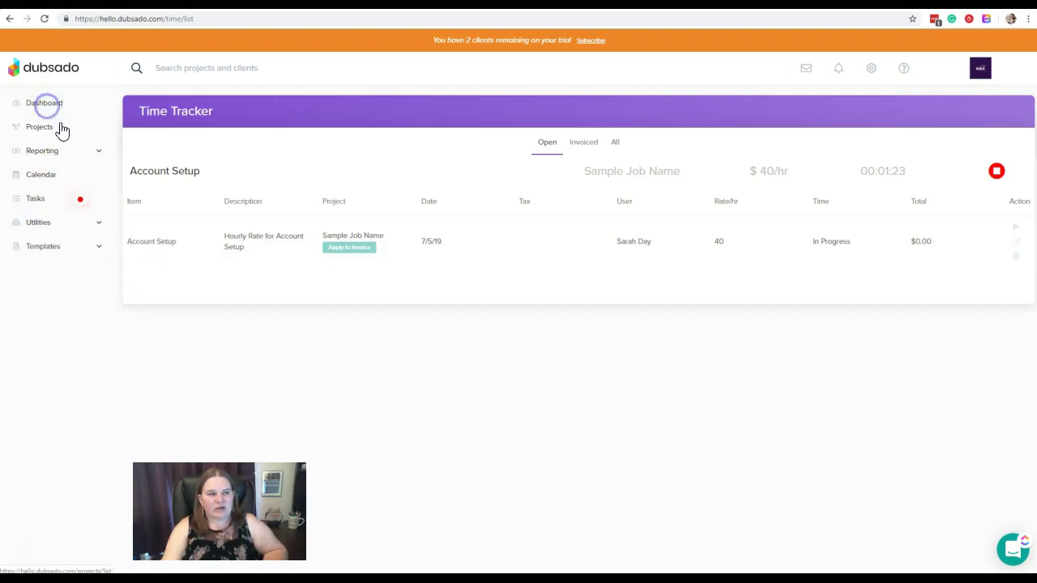
click(43, 127)
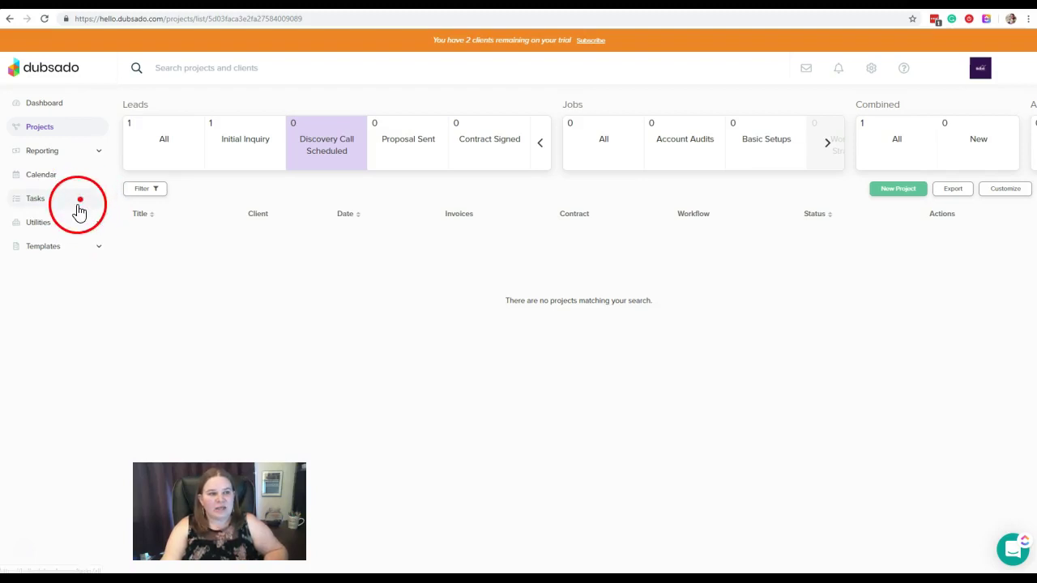
click(35, 200)
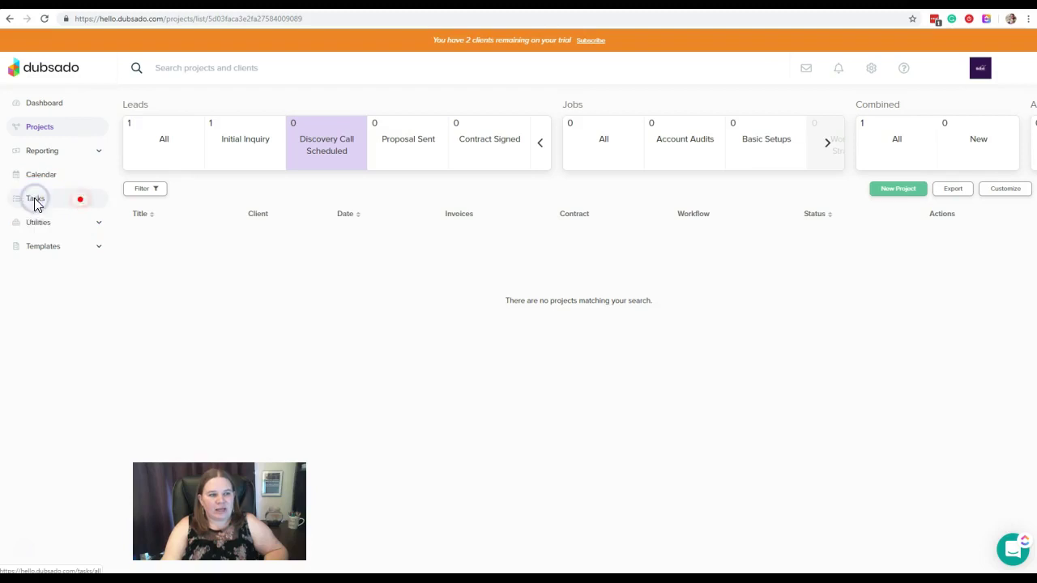
click(97, 223)
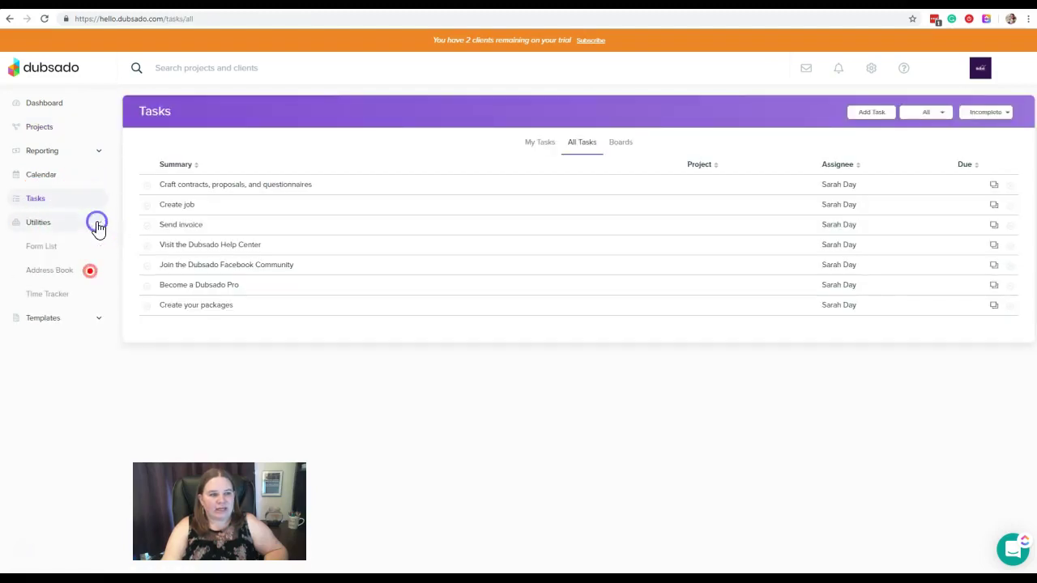
click(40, 300)
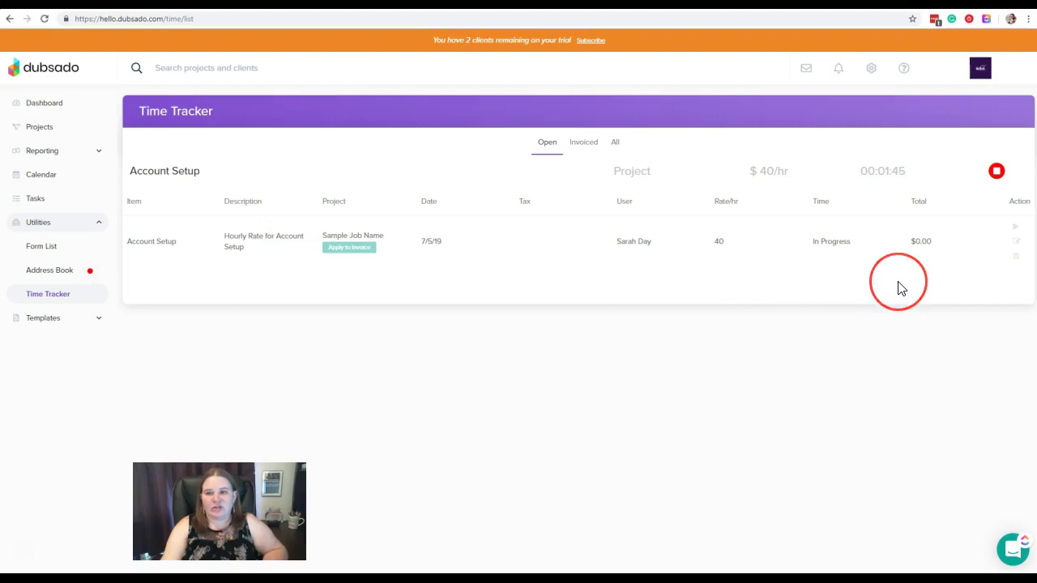
Stop the Account Setup timer and apply the entry to an invoice, checking it among the invoiced entries.
click(998, 173)
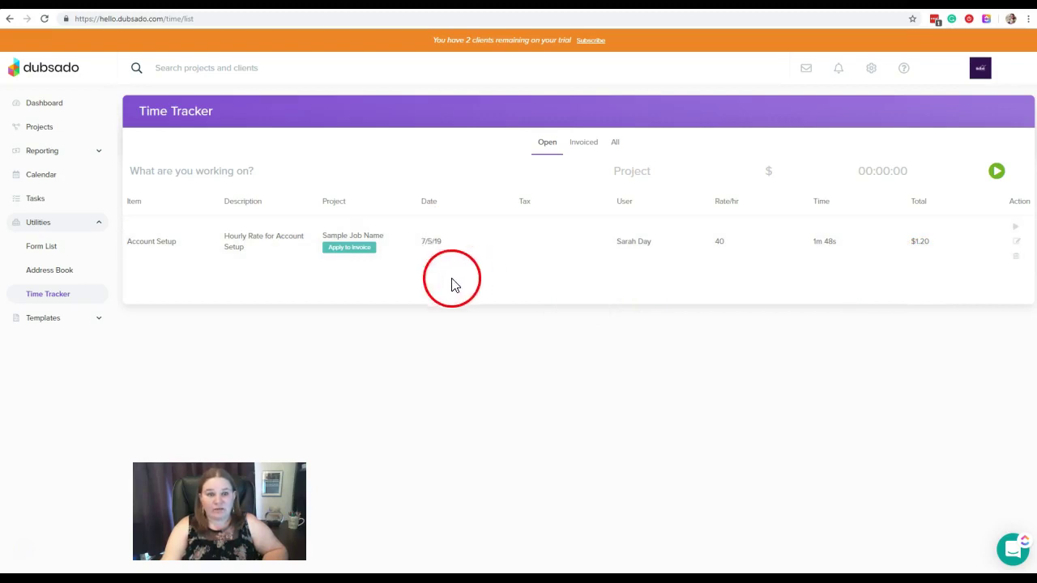
click(350, 248)
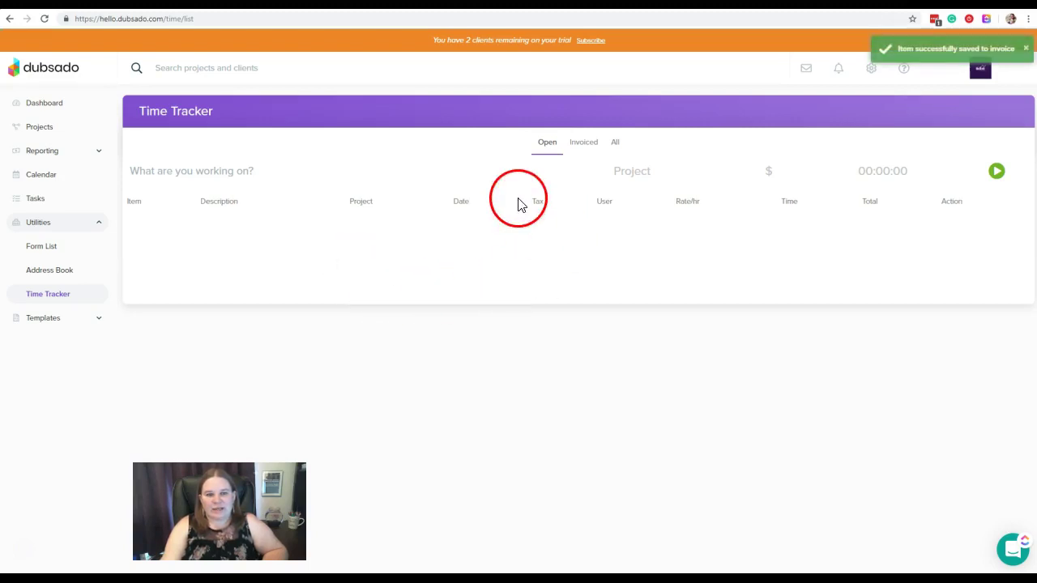
click(589, 147)
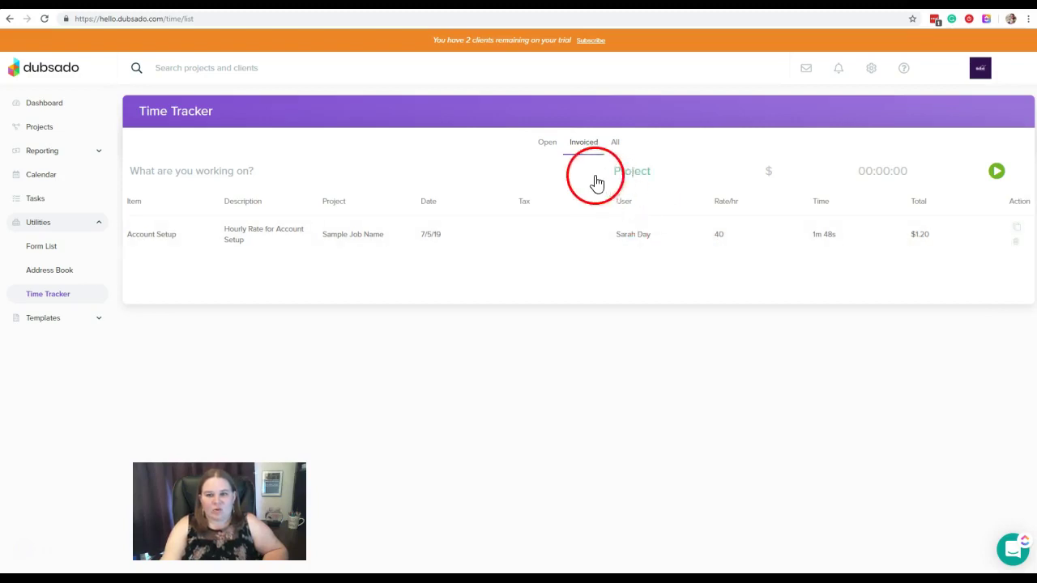
click(547, 143)
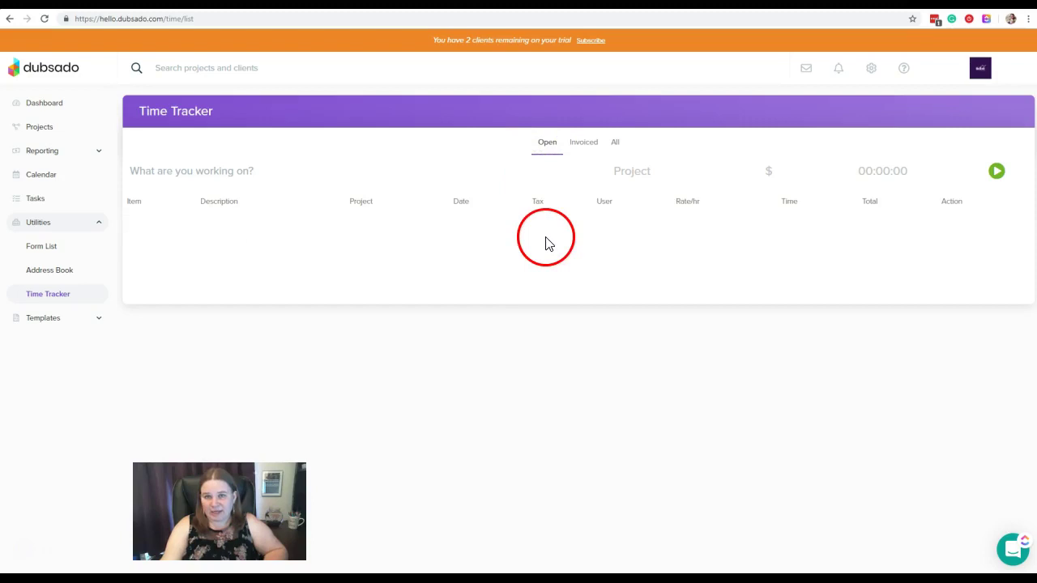
Name a new time entry "Workflow Strategy" and assign it to Sample Job Name with no invoice selected.
click(228, 173)
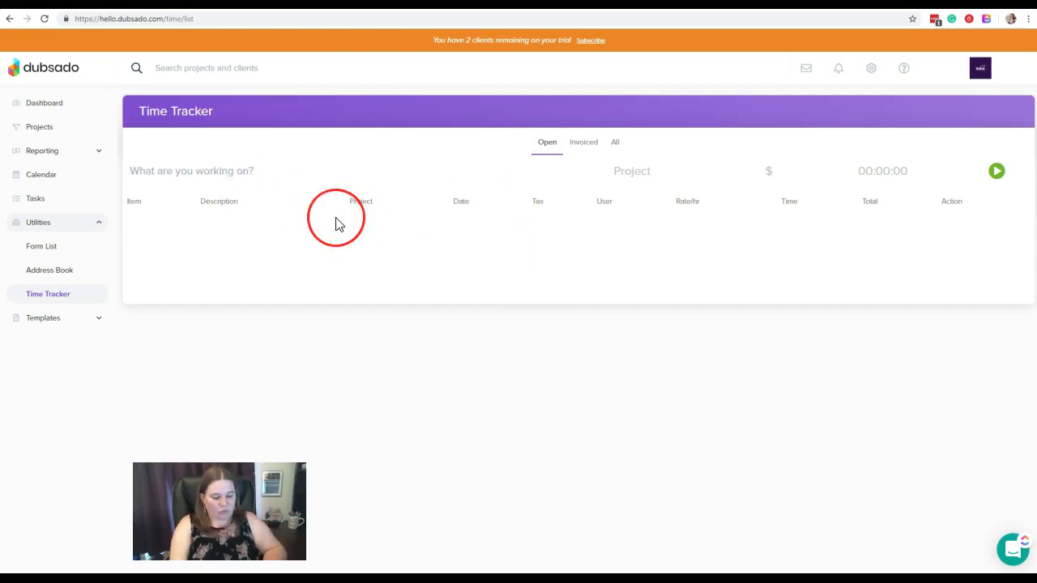
text(Workflow Strategy)
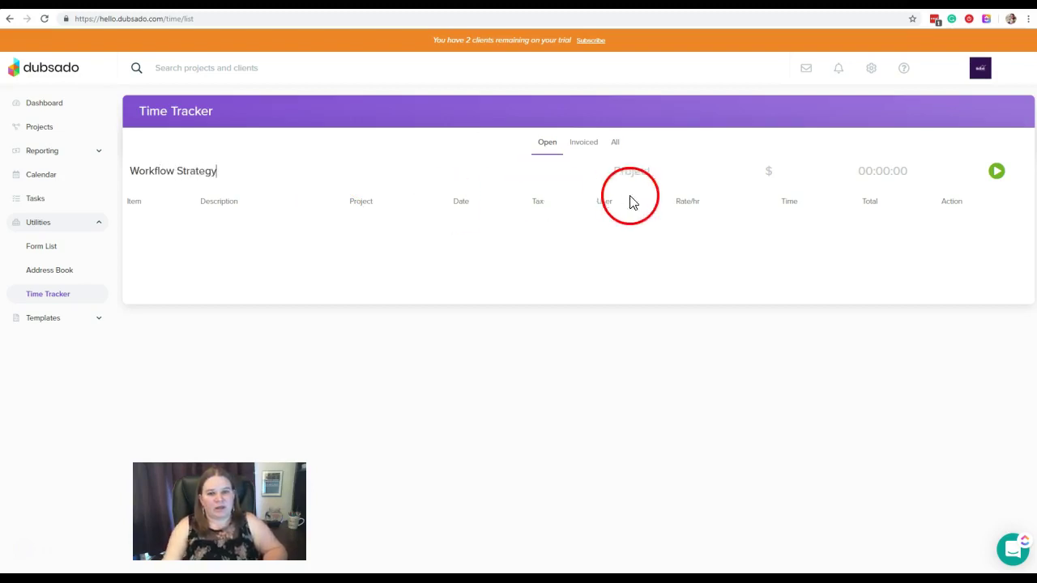
click(637, 172)
click(583, 224)
click(587, 247)
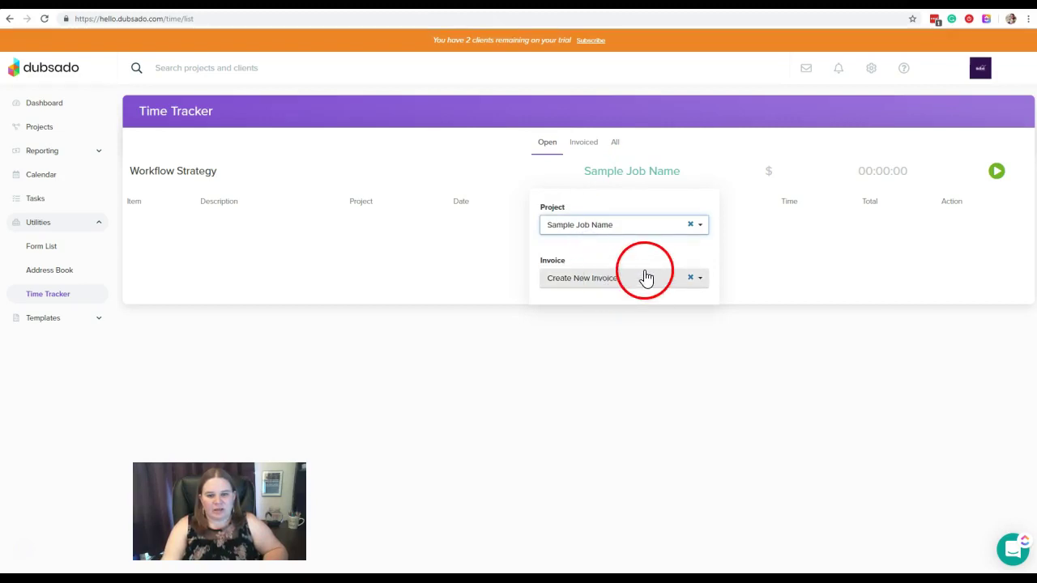
click(690, 279)
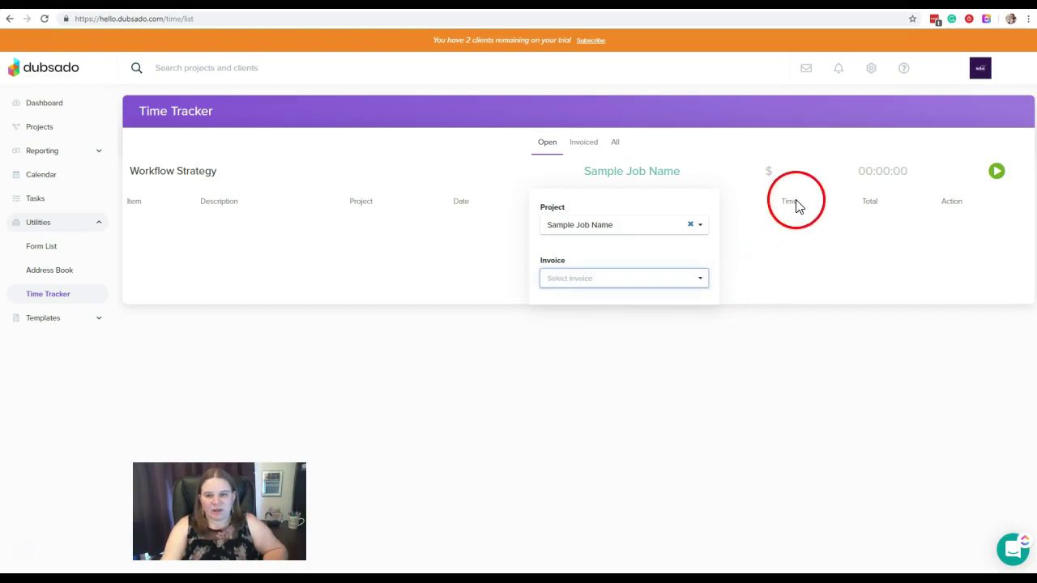
Set the entry's hourly rate to 40, its category to Workflow Strategy - Services and its description to "Workflow Strategy".
click(769, 171)
click(738, 297)
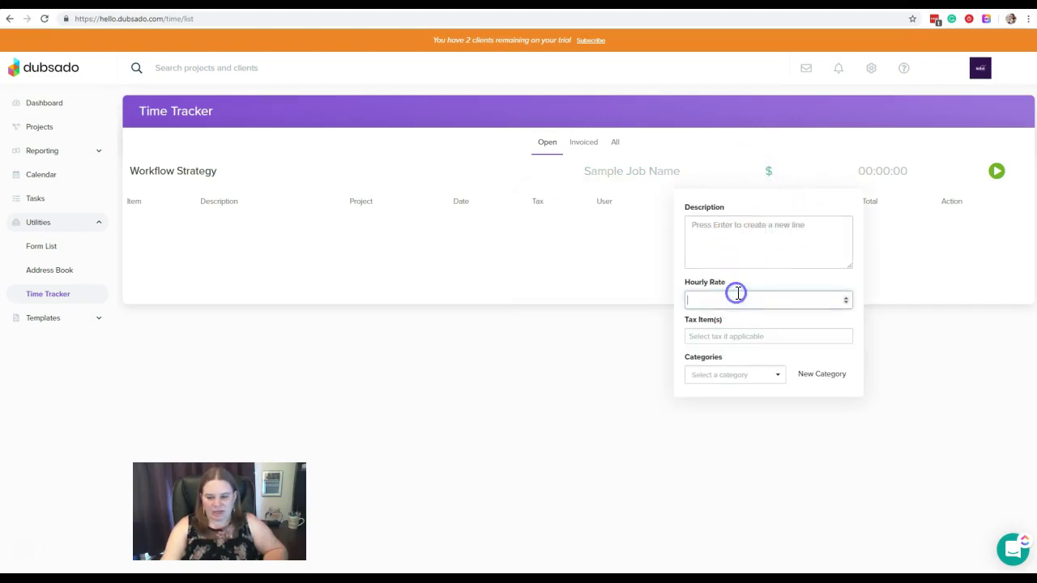
click(748, 372)
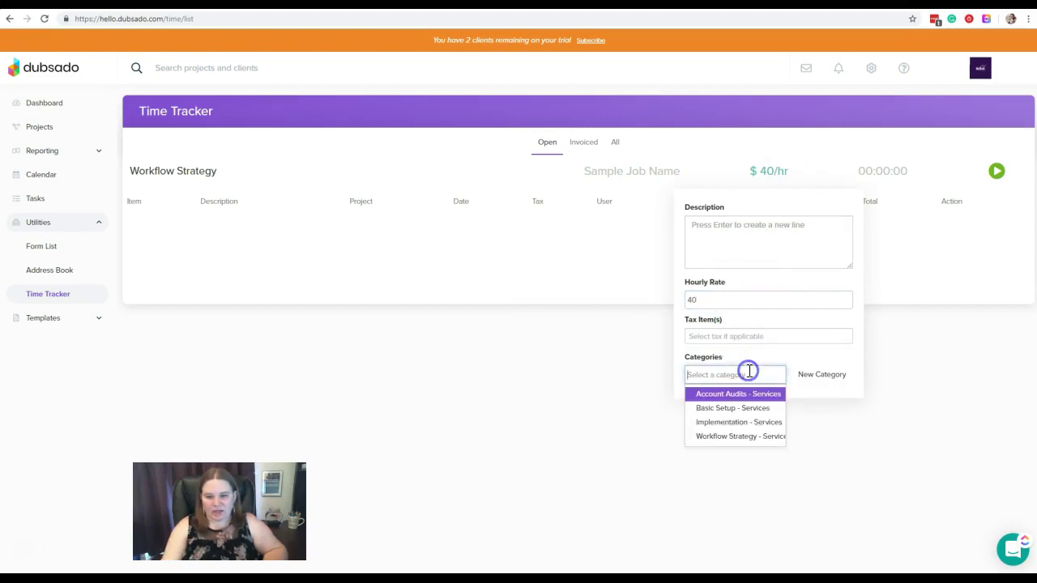
click(738, 436)
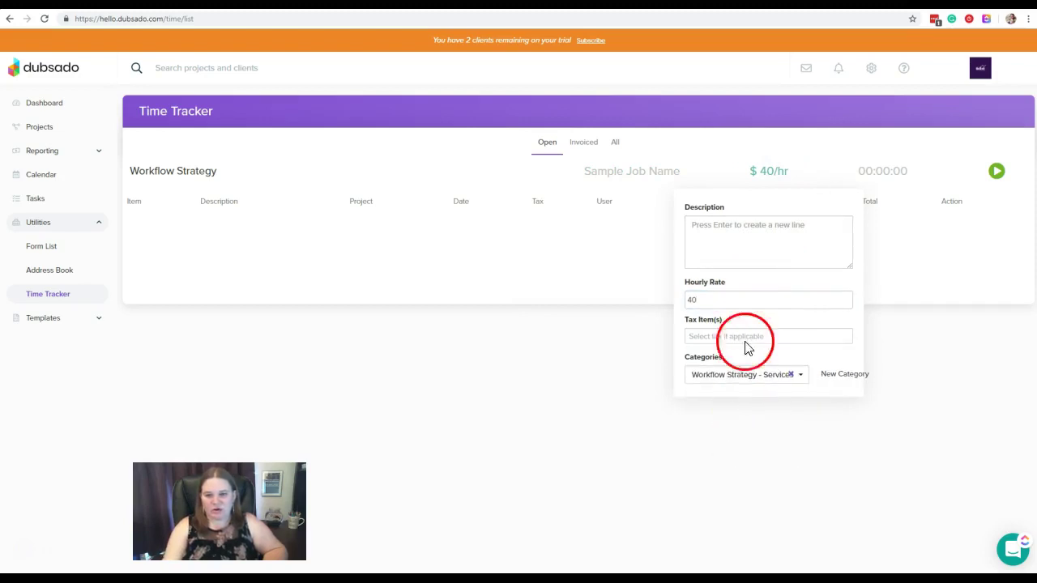
click(797, 250)
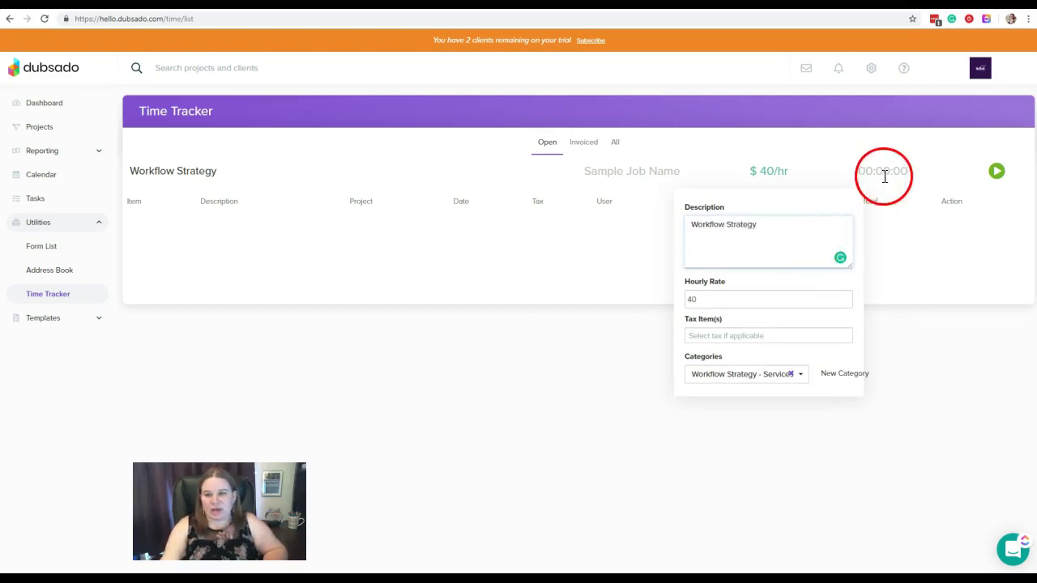
Start and stop the Workflow Strategy timer, trying to delete the entry while it is running.
click(996, 171)
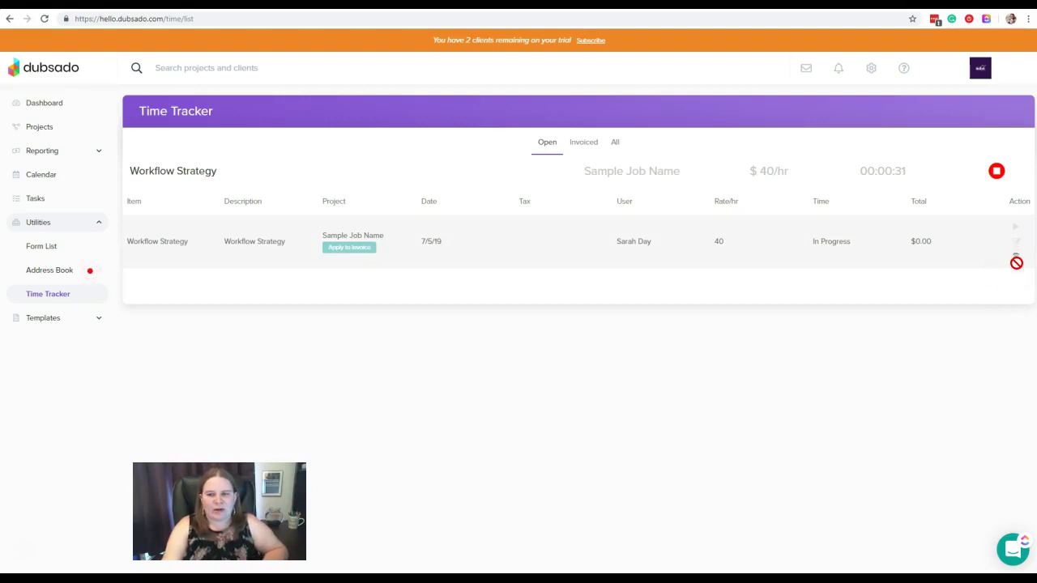
click(1016, 258)
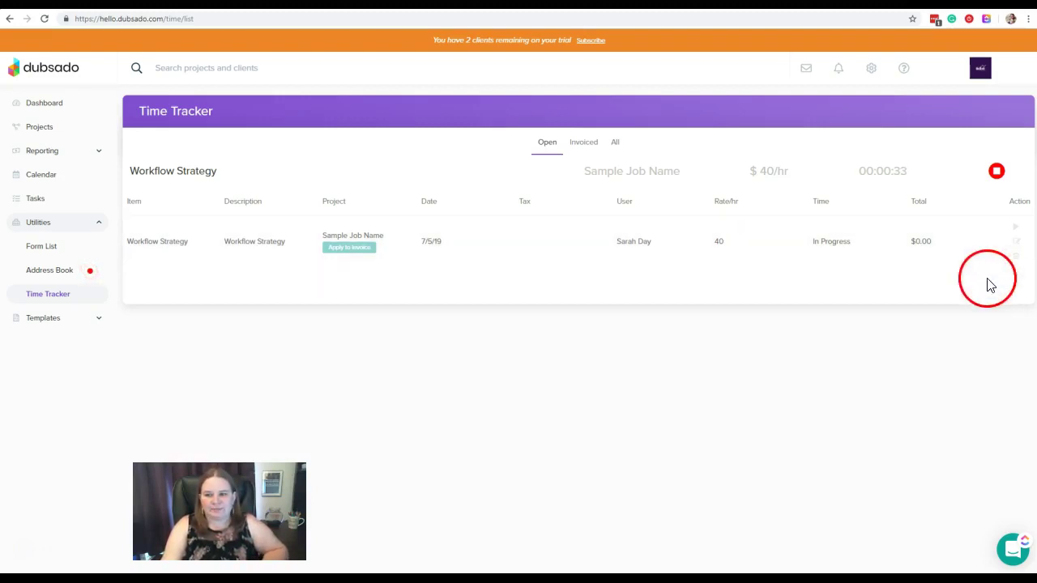
click(990, 284)
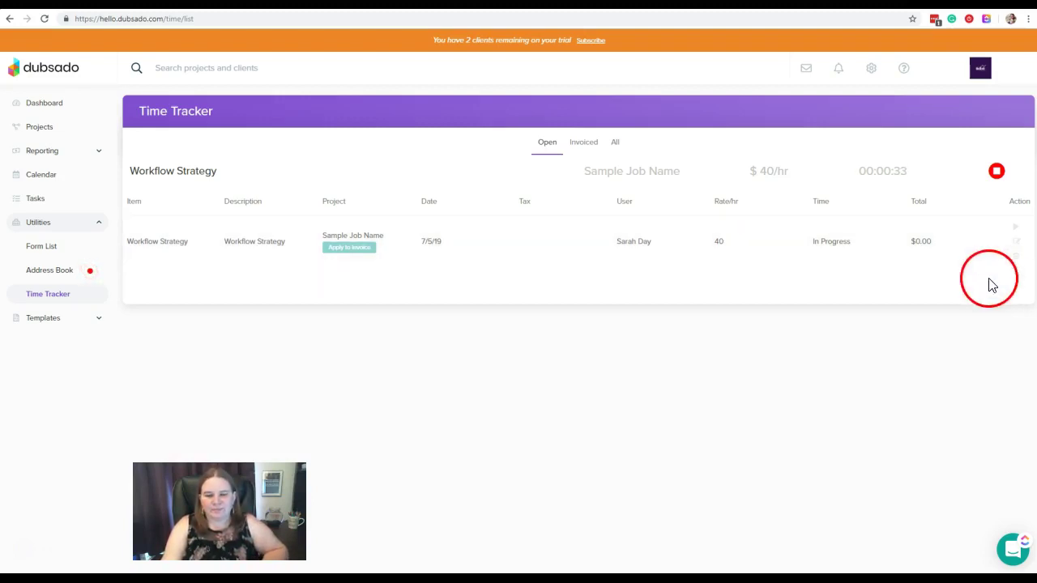
click(998, 171)
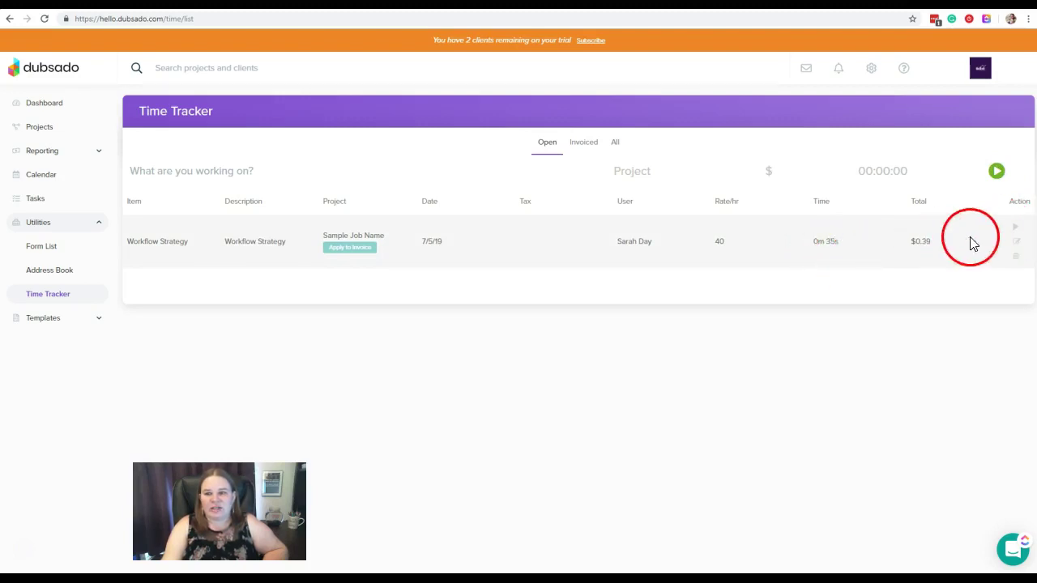
Resume timing on the existing Workflow Strategy entry and stop the timer again.
click(1017, 231)
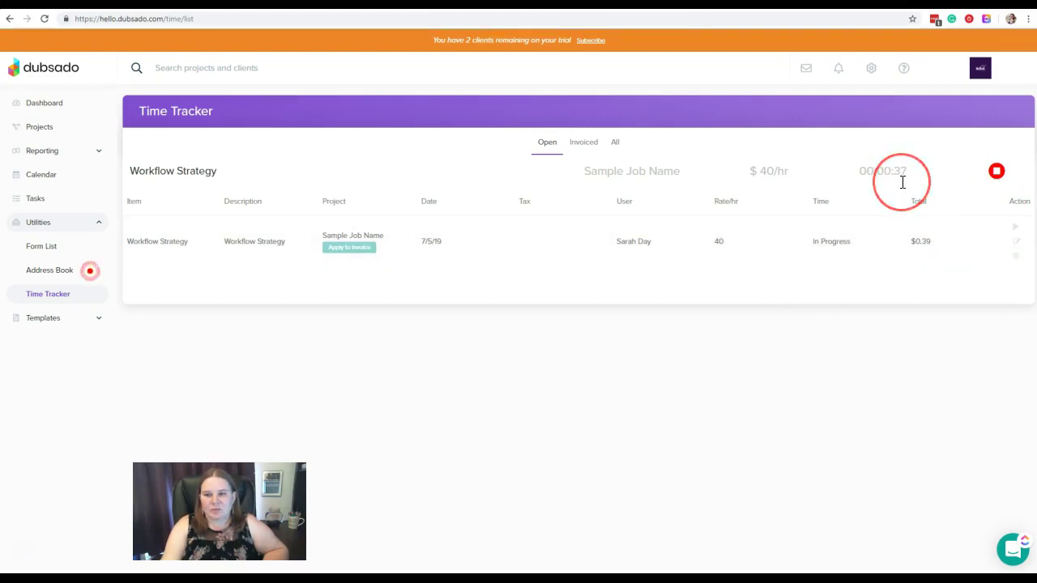
click(904, 266)
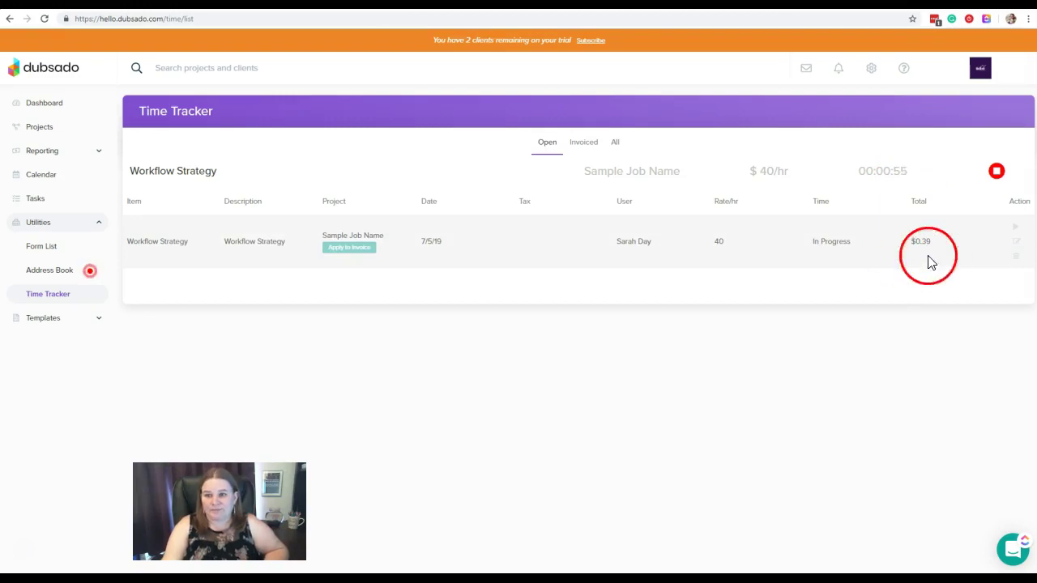
click(997, 173)
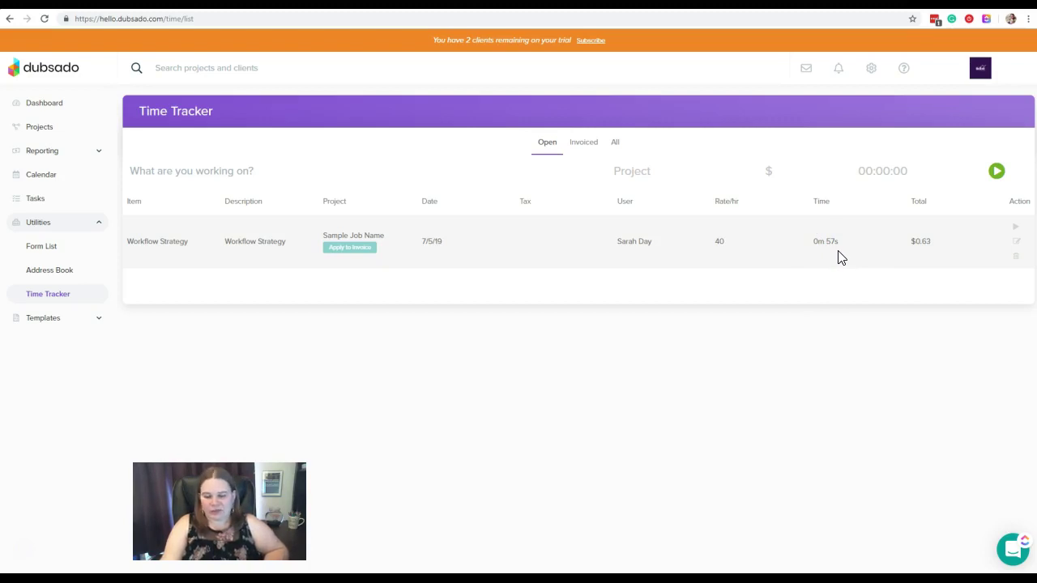
Edit the Workflow Strategy entry's tracked time to 0 hr 2 min and save it.
click(1018, 243)
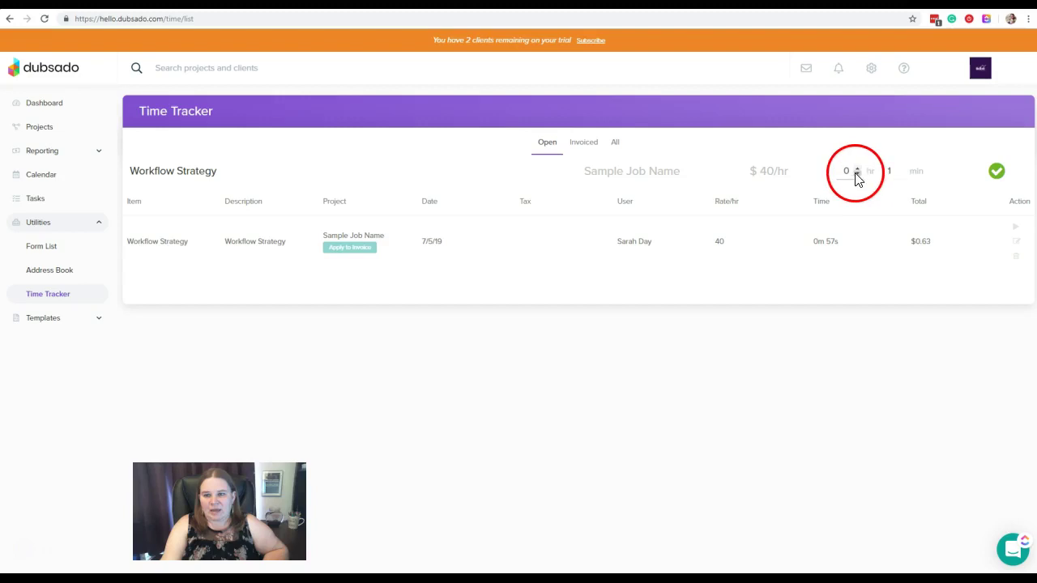
click(900, 168)
click(997, 171)
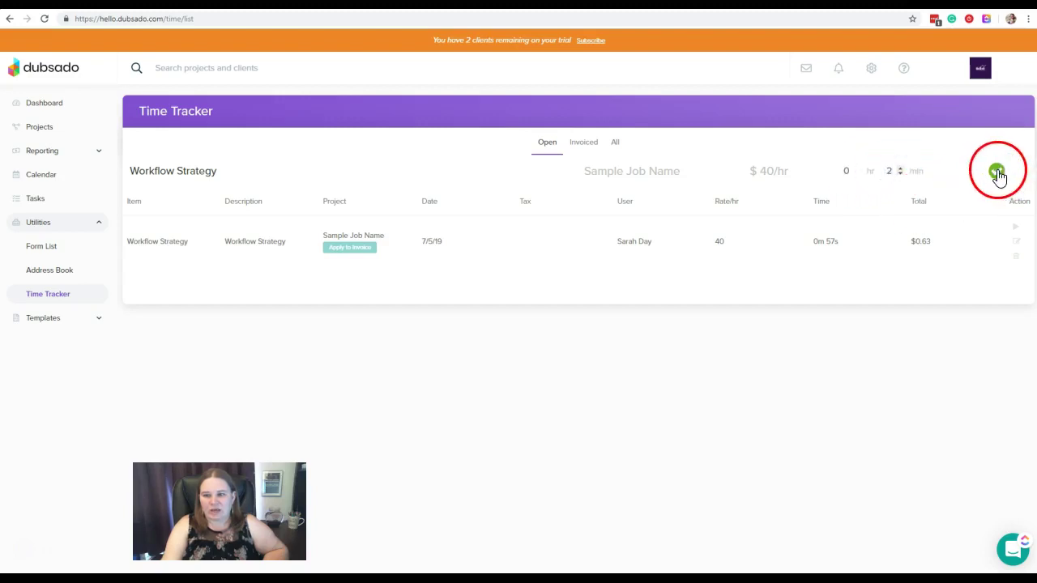
click(952, 296)
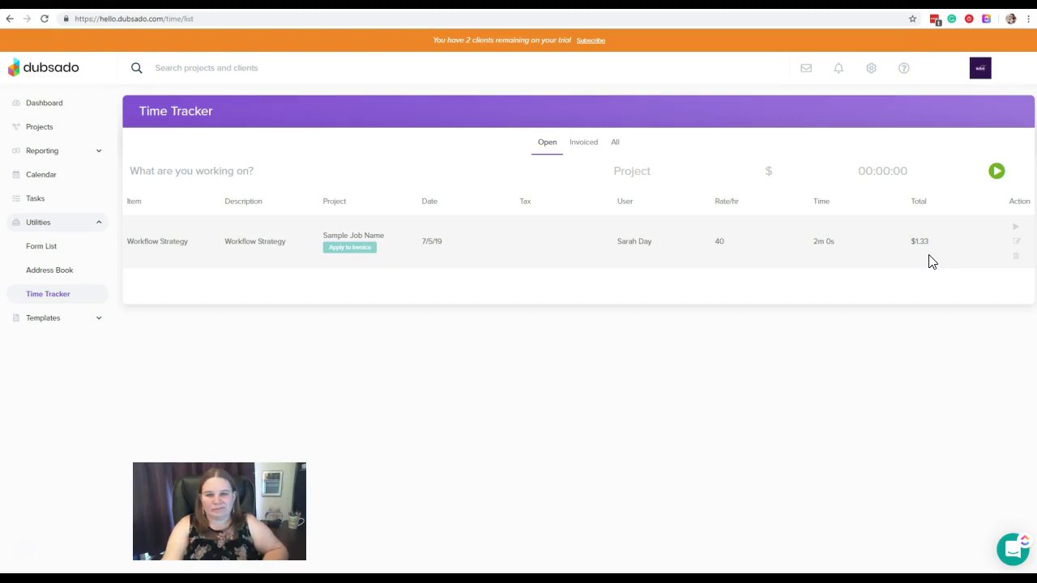
Delete the Workflow Strategy time entry from the open entries.
click(1016, 257)
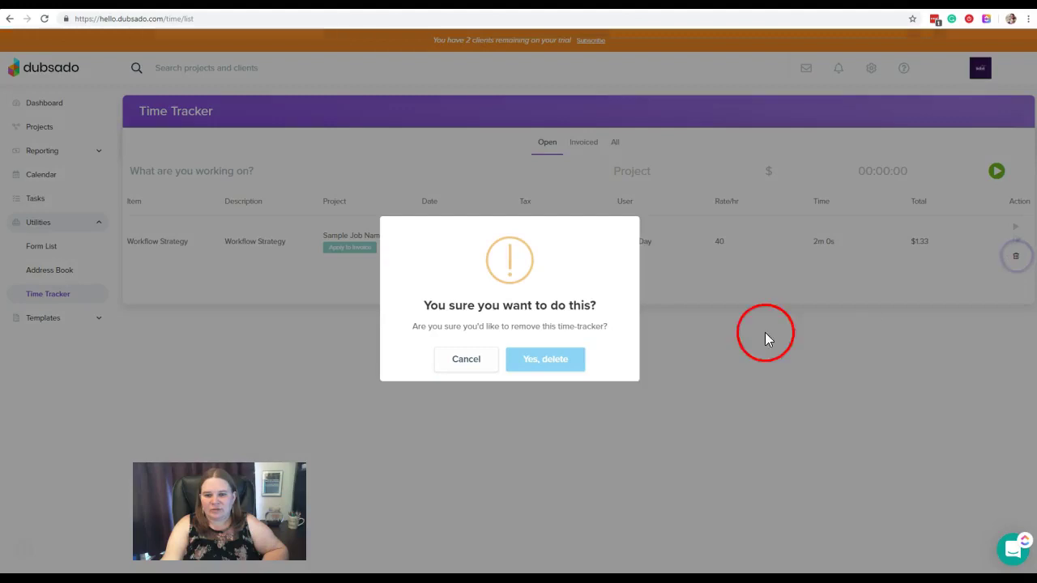
click(555, 362)
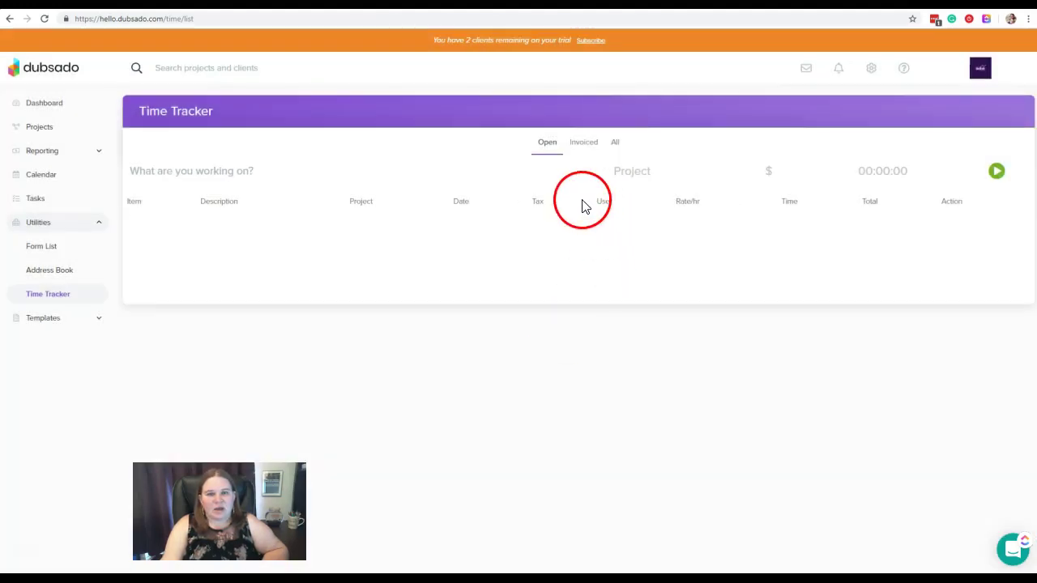
Open the Sample Job Name project from the Initial Inquiry leads and go to its invoices.
click(40, 127)
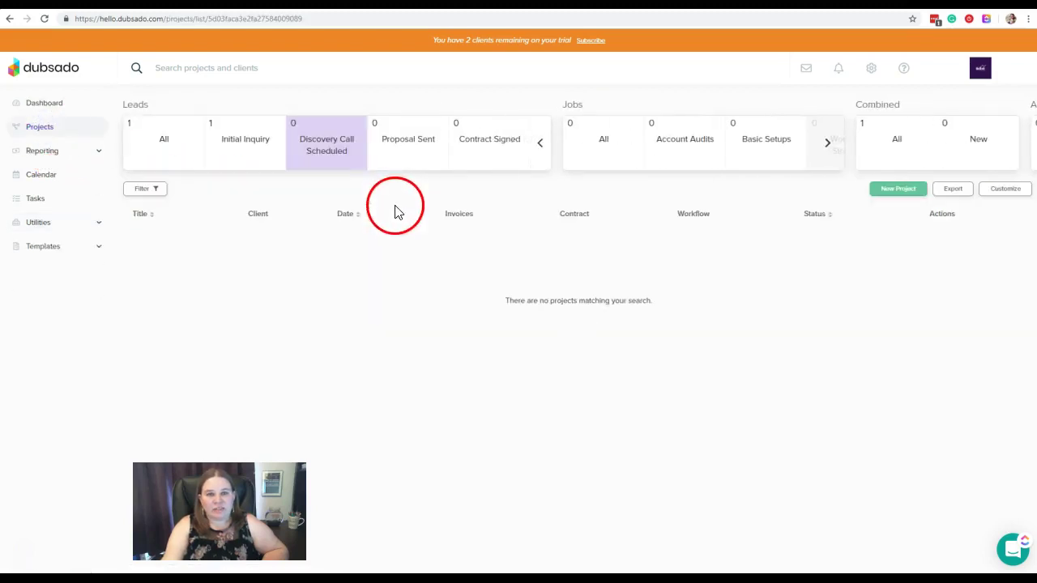
click(256, 143)
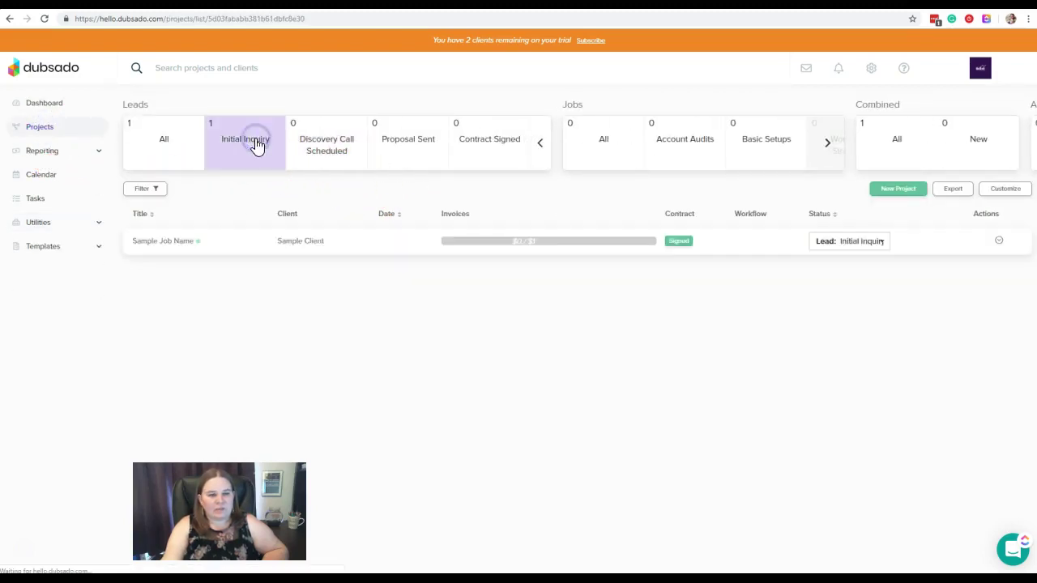
click(333, 242)
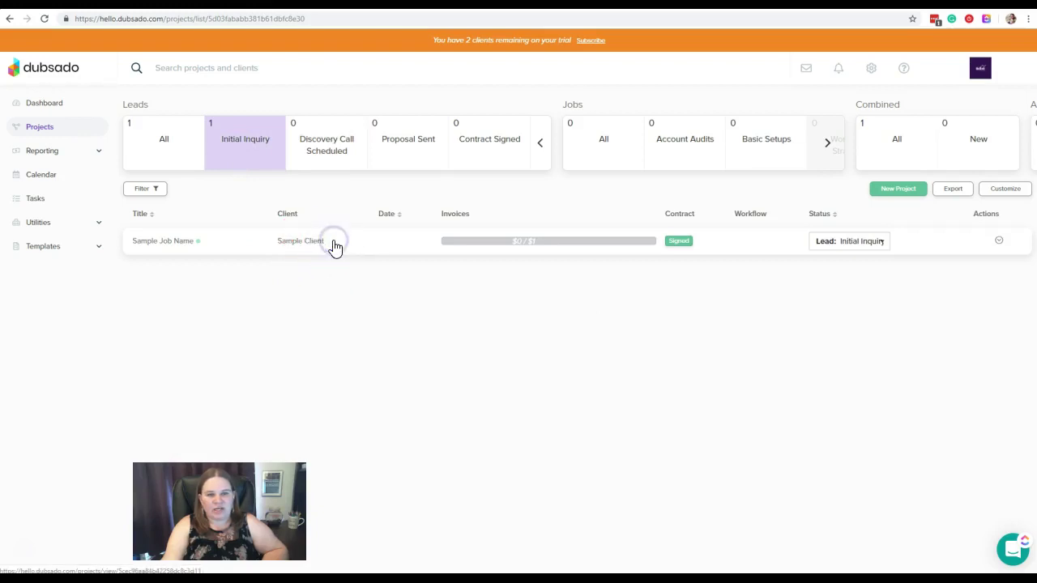
click(335, 120)
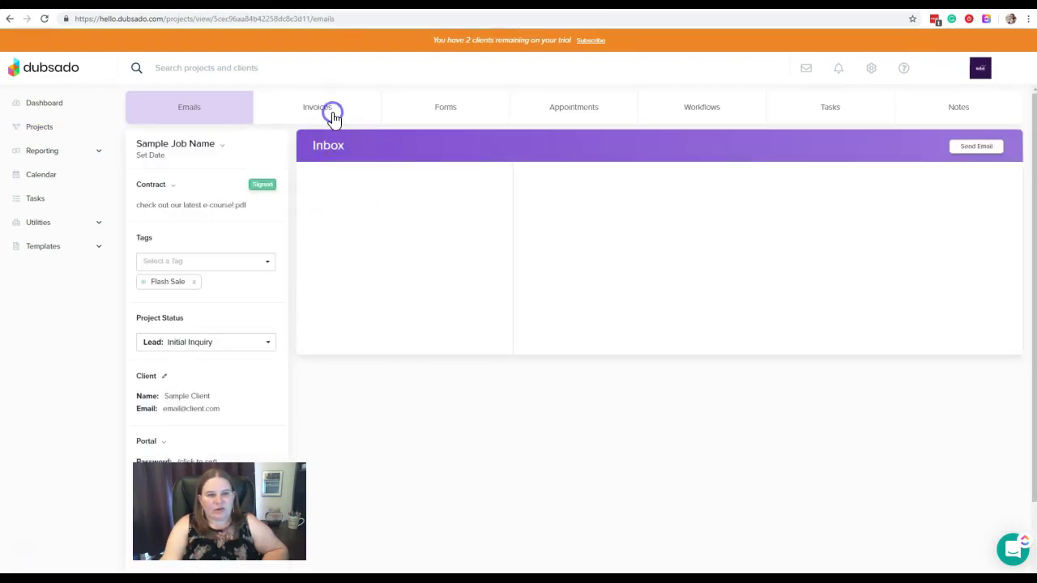